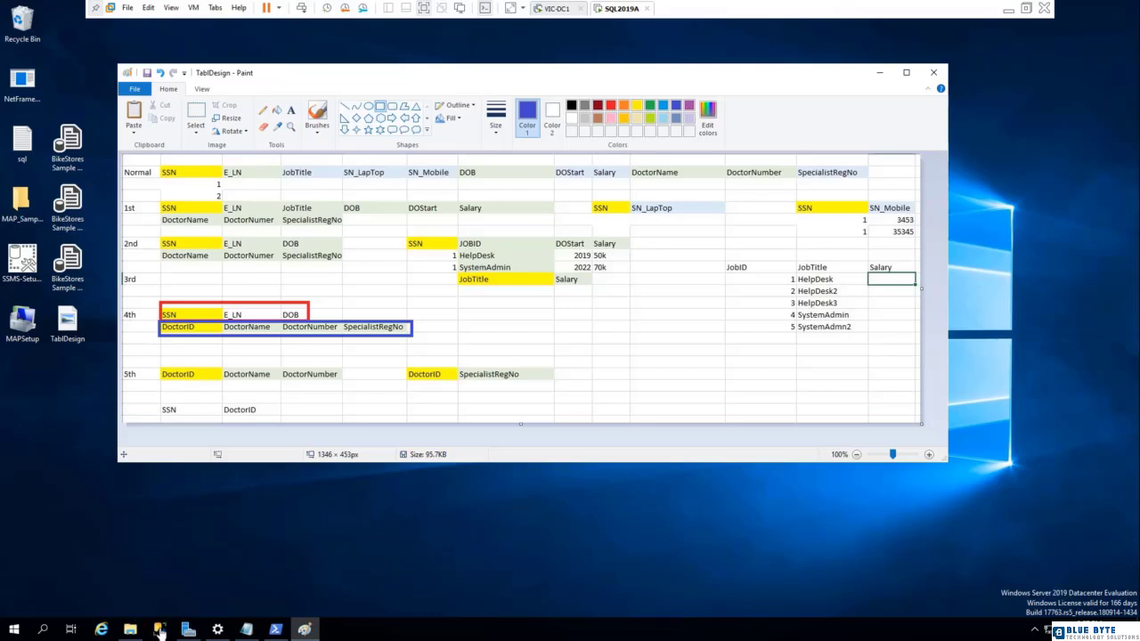
Open SQL Server Management Studio, connect to the SQL2019A server and expand its Databases folder, consulting the TablDesign image in Paint.
left_click(160, 630)
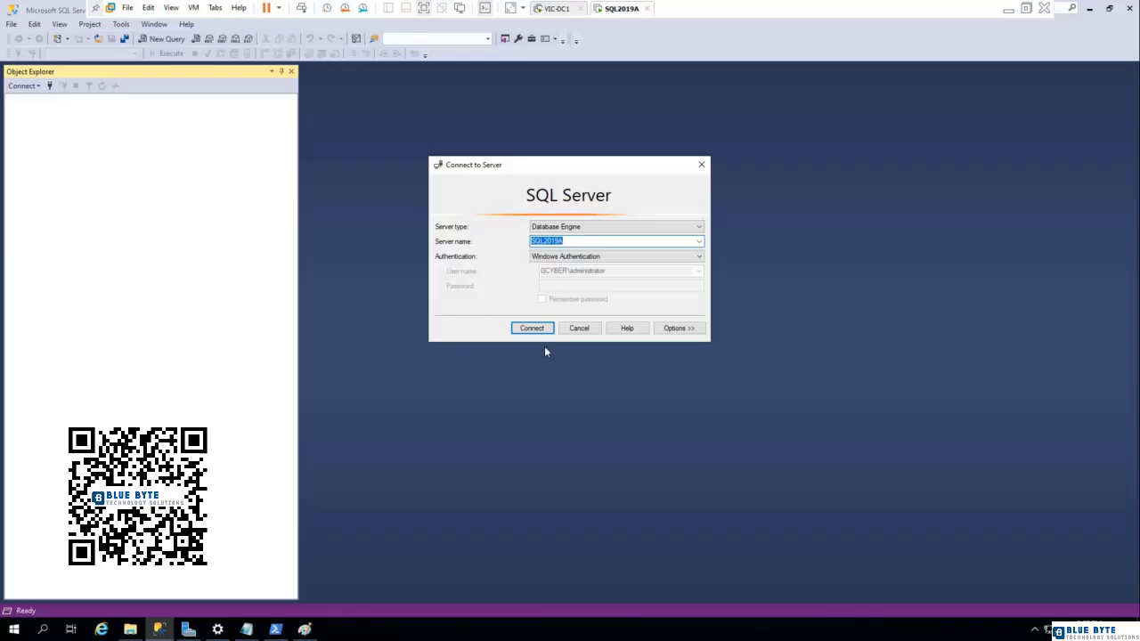
left_click(534, 329)
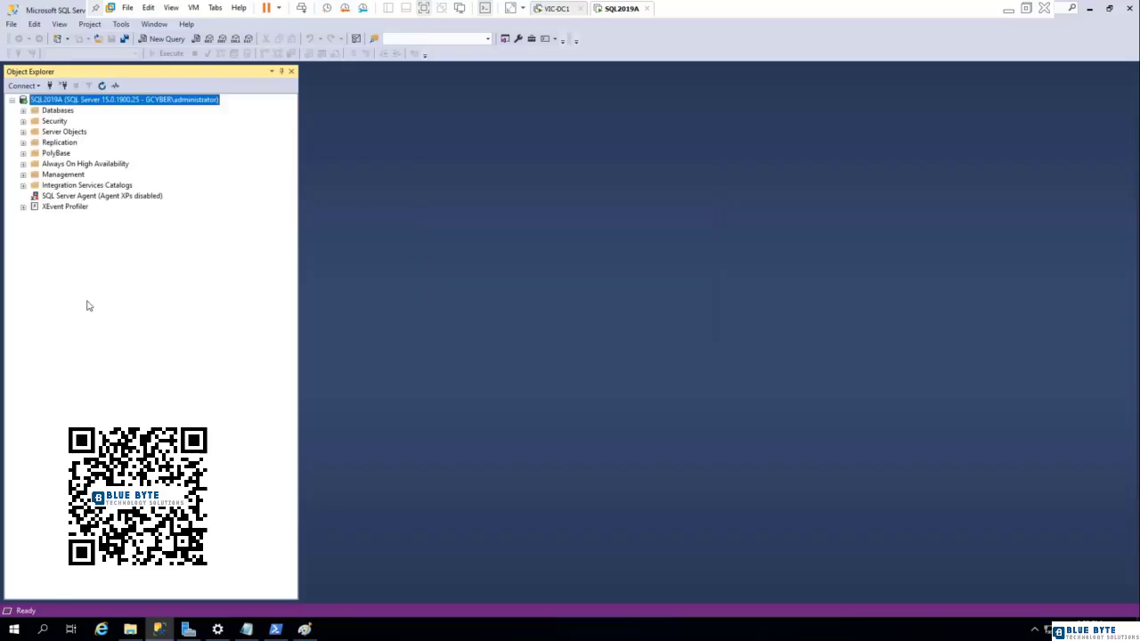
left_click(24, 111)
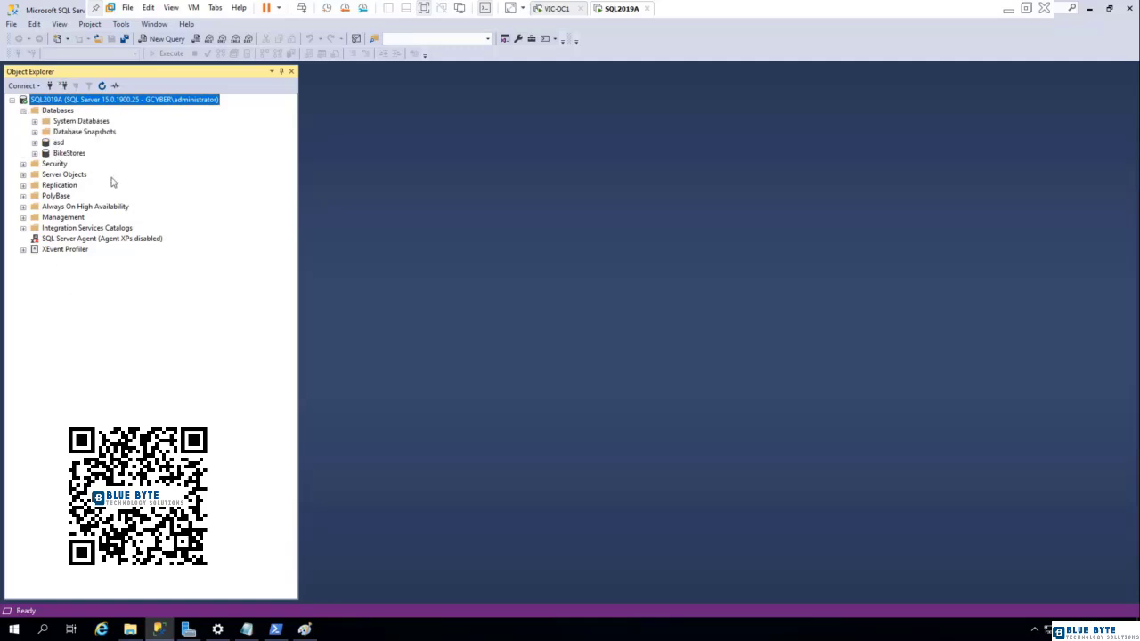
left_click(305, 630)
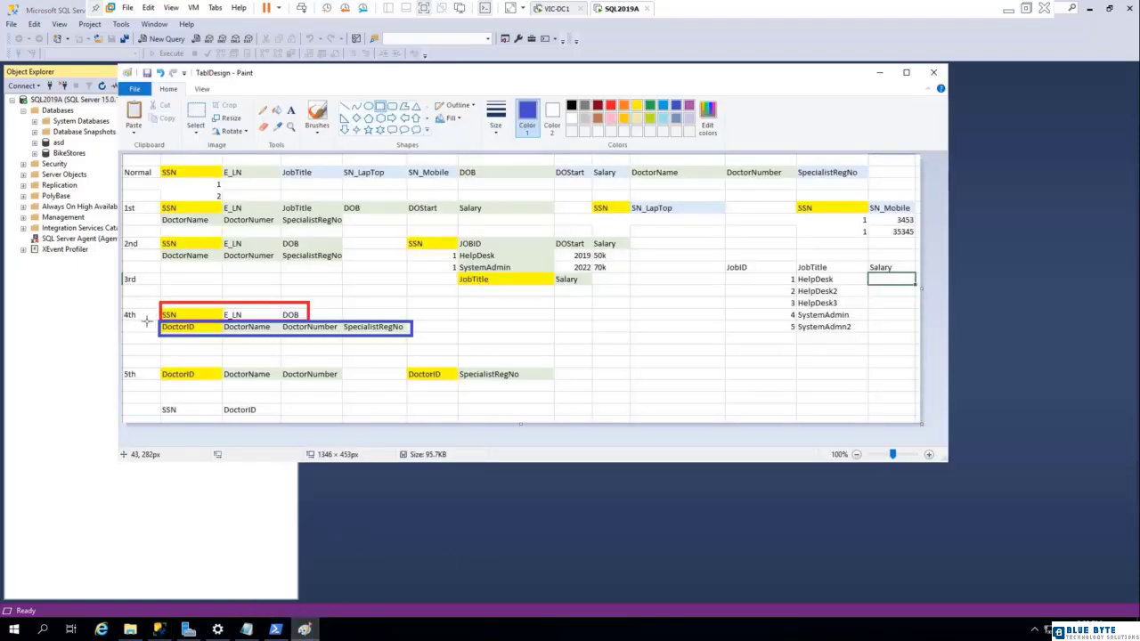
left_click(51, 110)
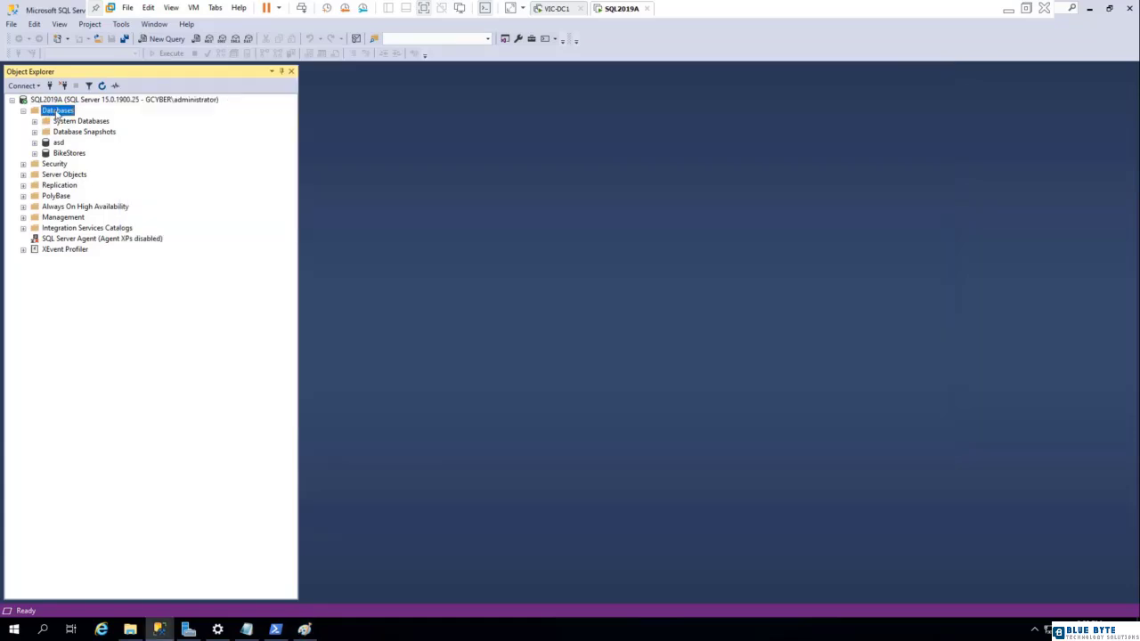
Start a new database named Employees and examine the autogrowth settings of its data file.
right_click(58, 112)
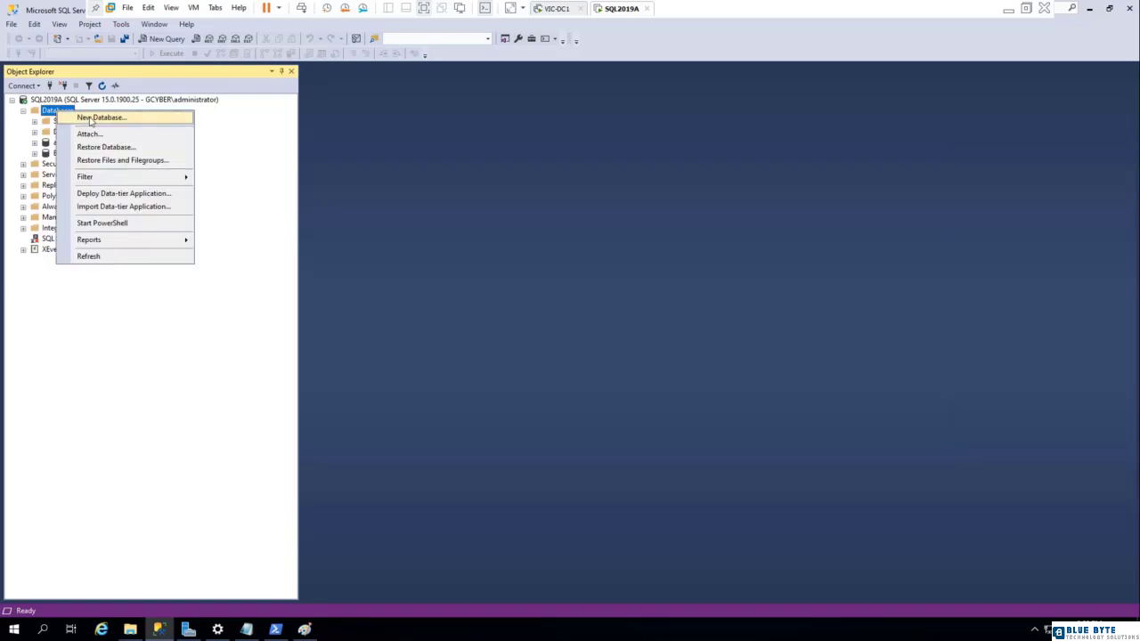
left_click(91, 119)
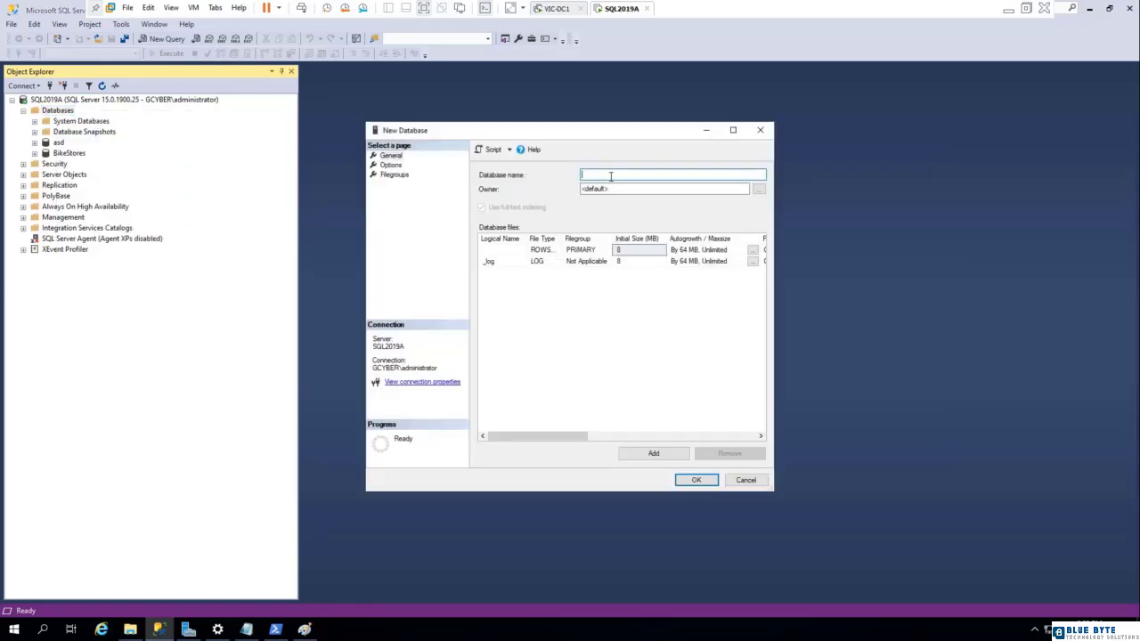
type("Employees")
left_click(753, 252)
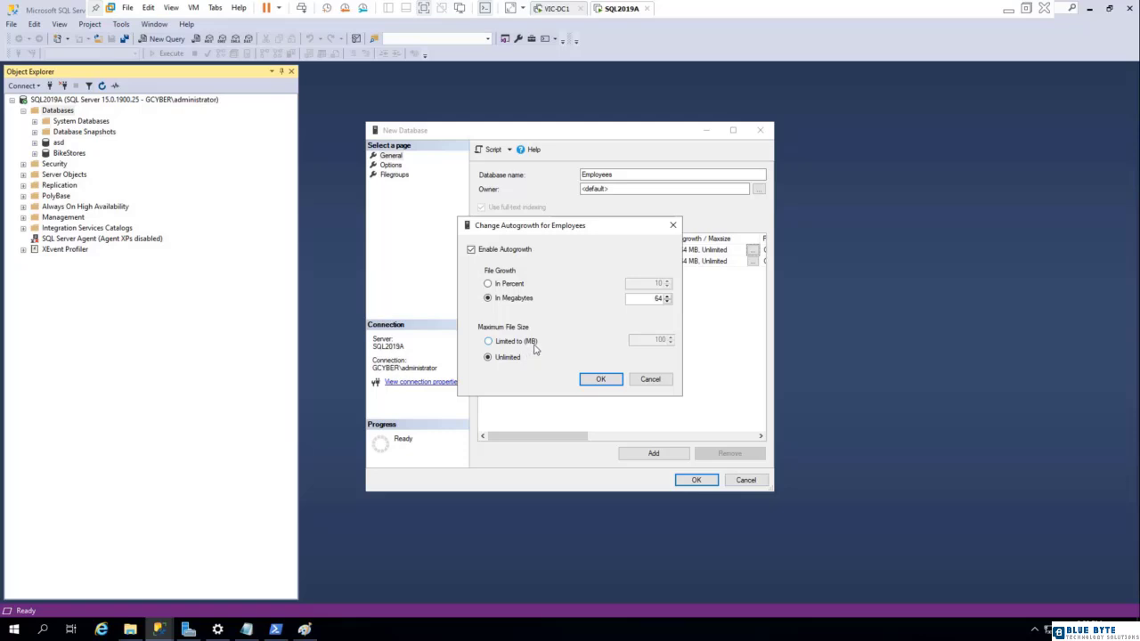
left_click(650, 380)
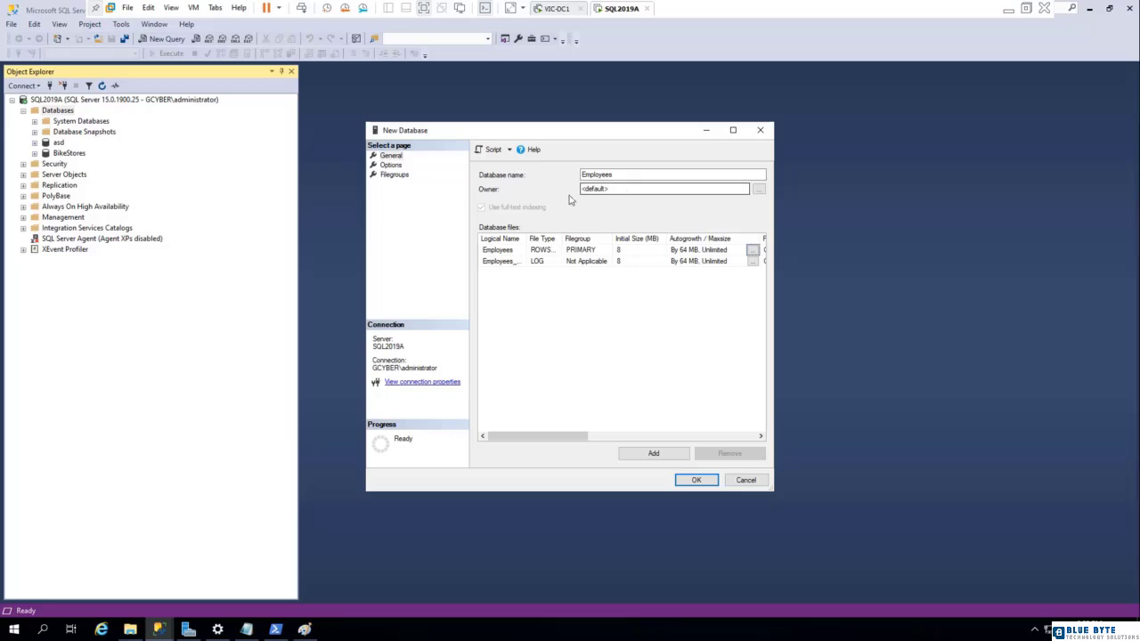
Examine the new database's options, available compatibility levels and filegroups, and dismiss the setup without creating it.
left_click(390, 165)
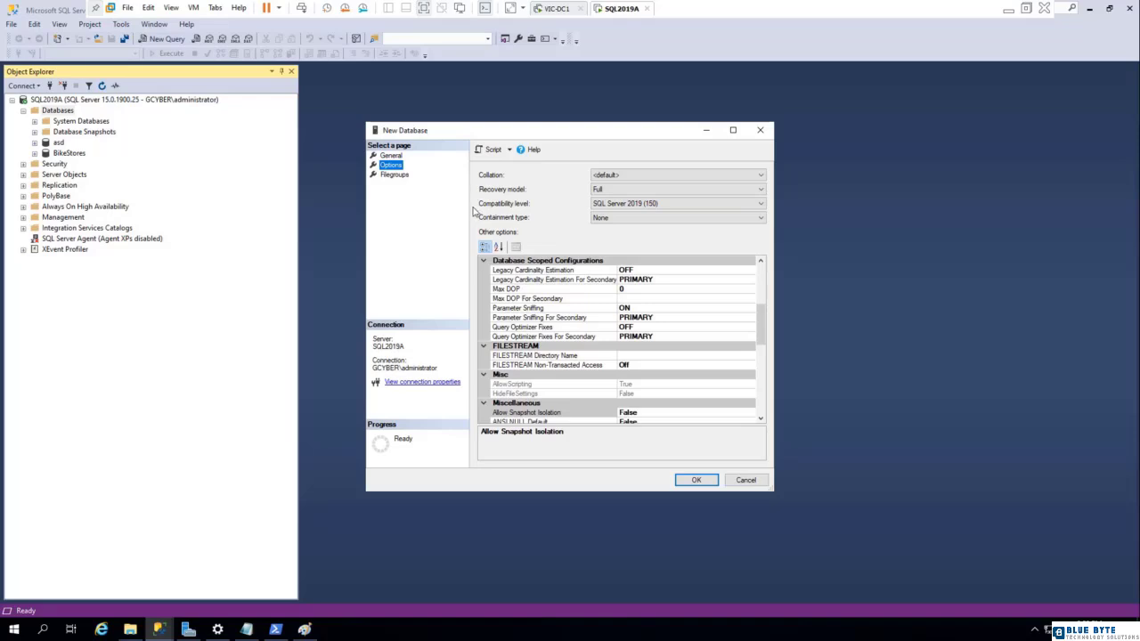
left_click(662, 205)
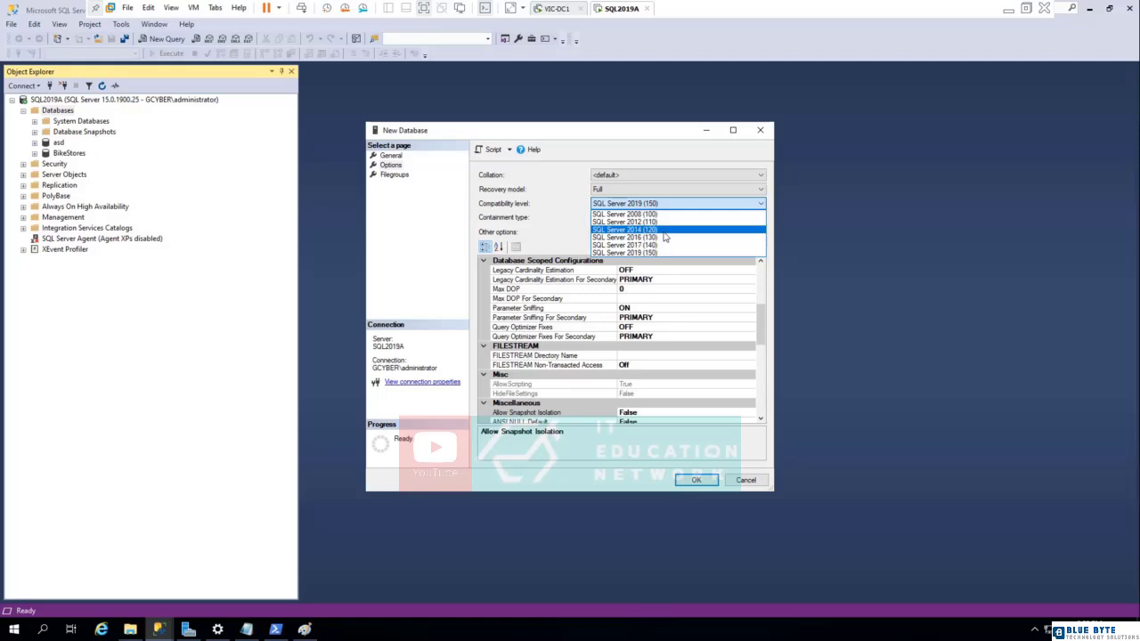
left_click(676, 155)
left_click_drag(761, 331, 762, 407)
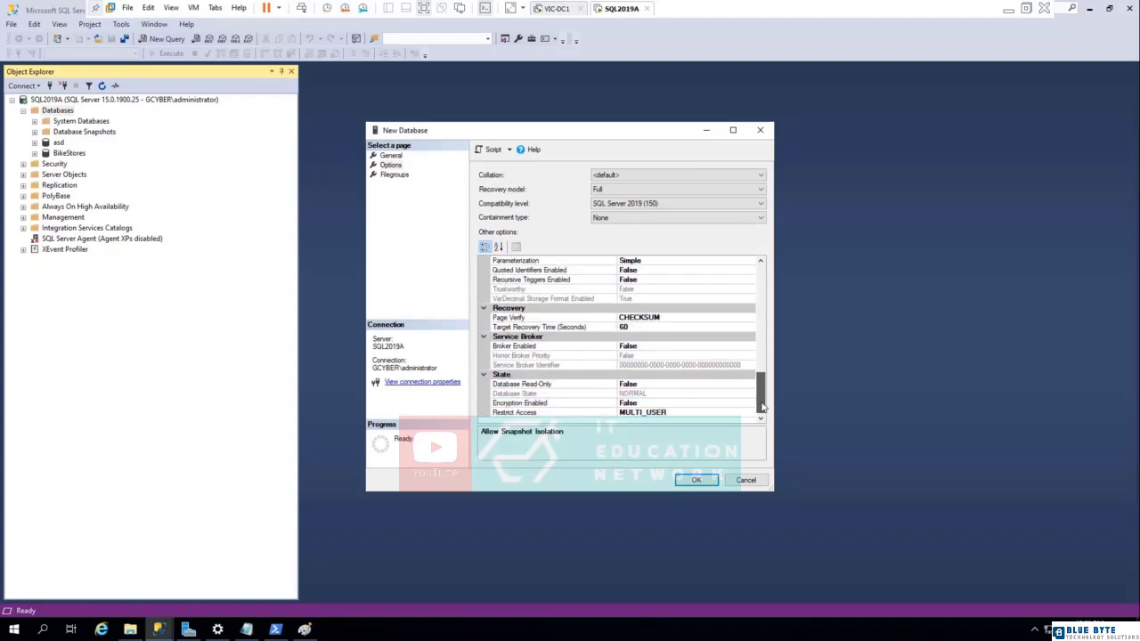
left_click(393, 175)
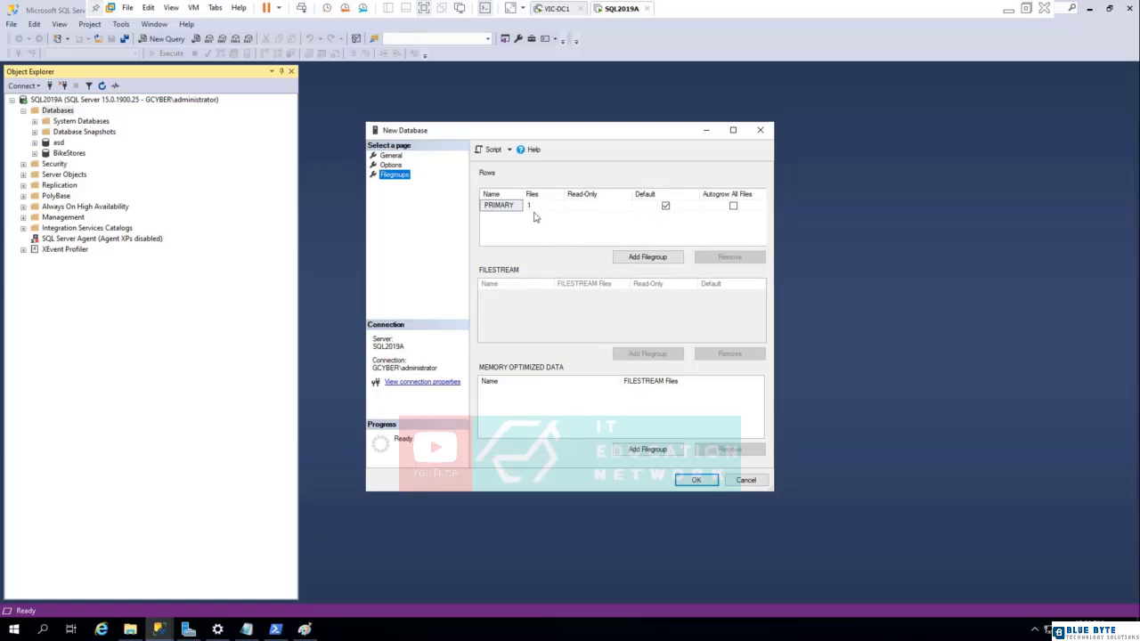
left_click(398, 158)
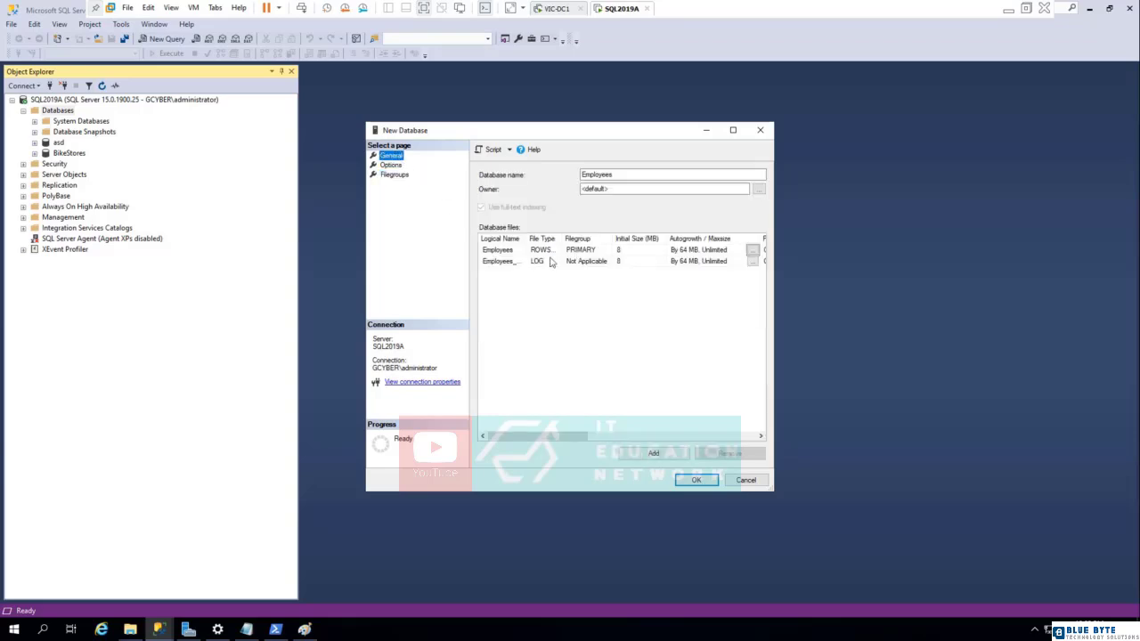
left_click(394, 176)
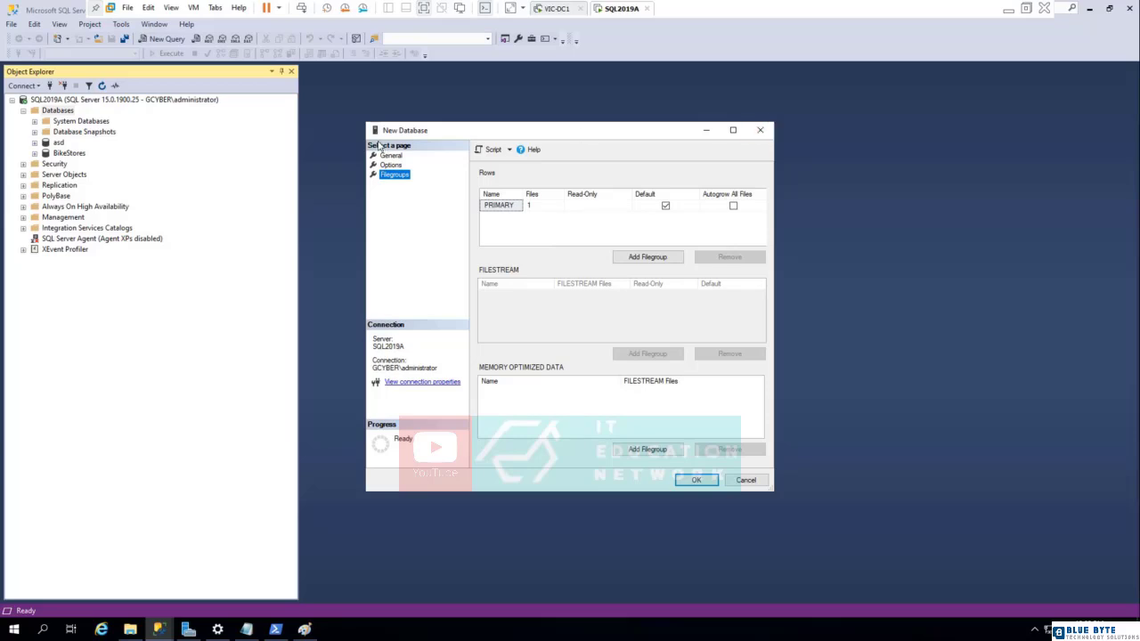
left_click(760, 131)
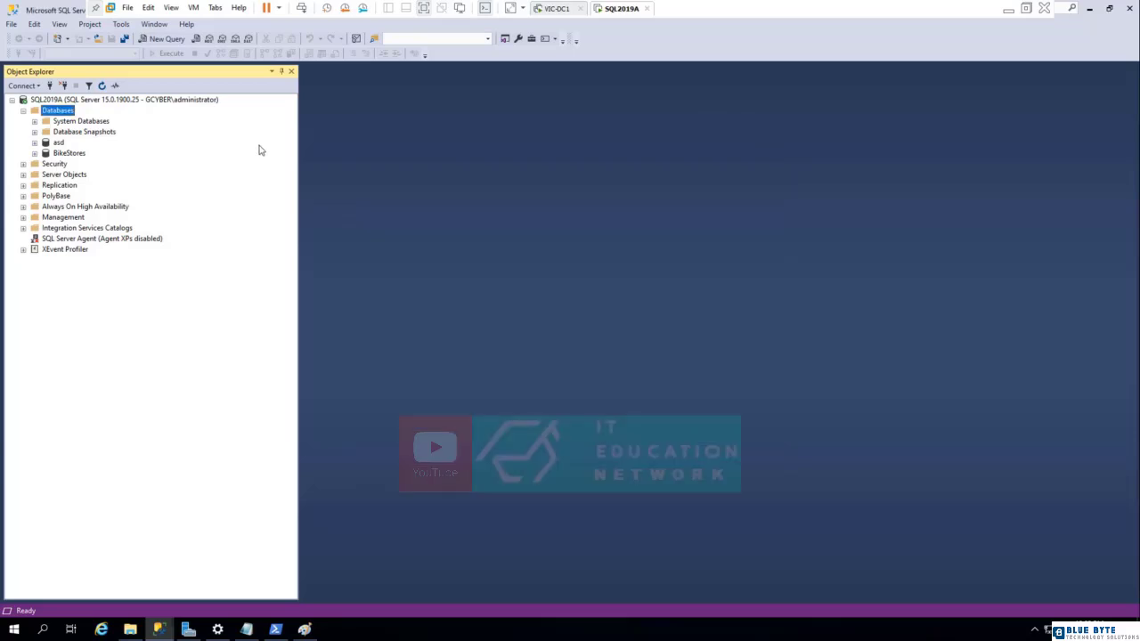
Create a new database named Employees with the default owner and file settings.
right_click(67, 111)
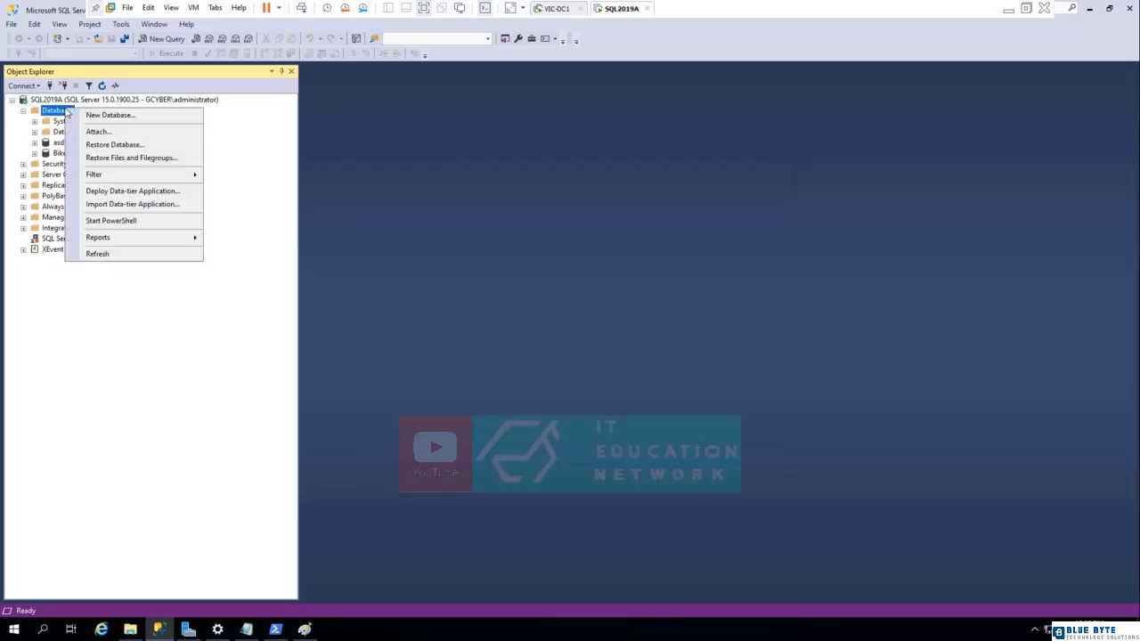
left_click(110, 116)
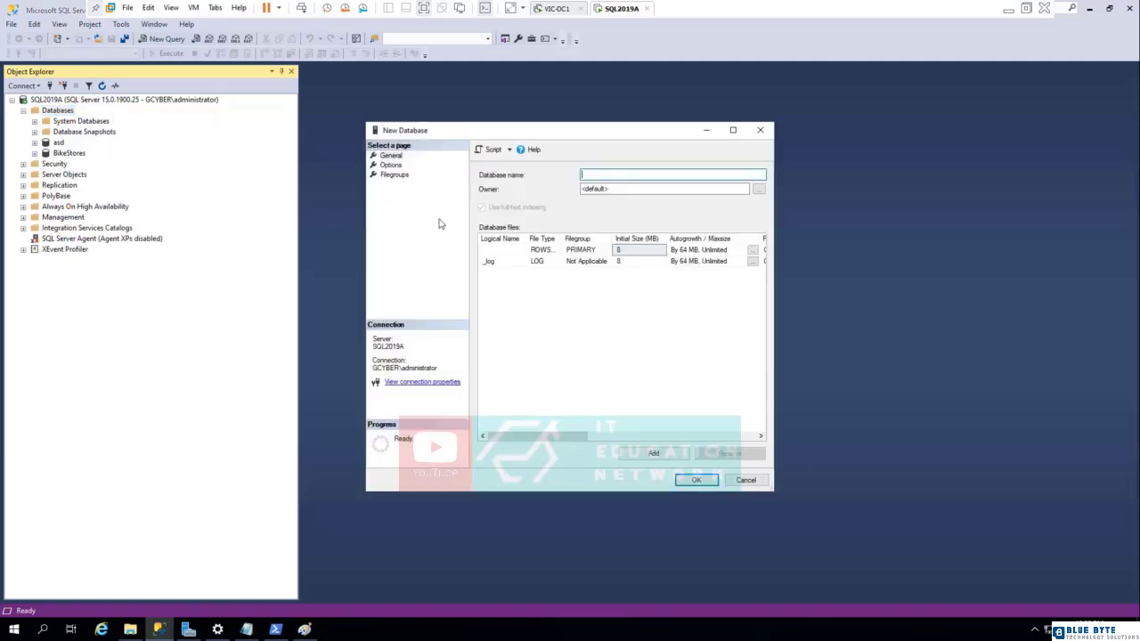
type("Employees")
double_click(525, 239)
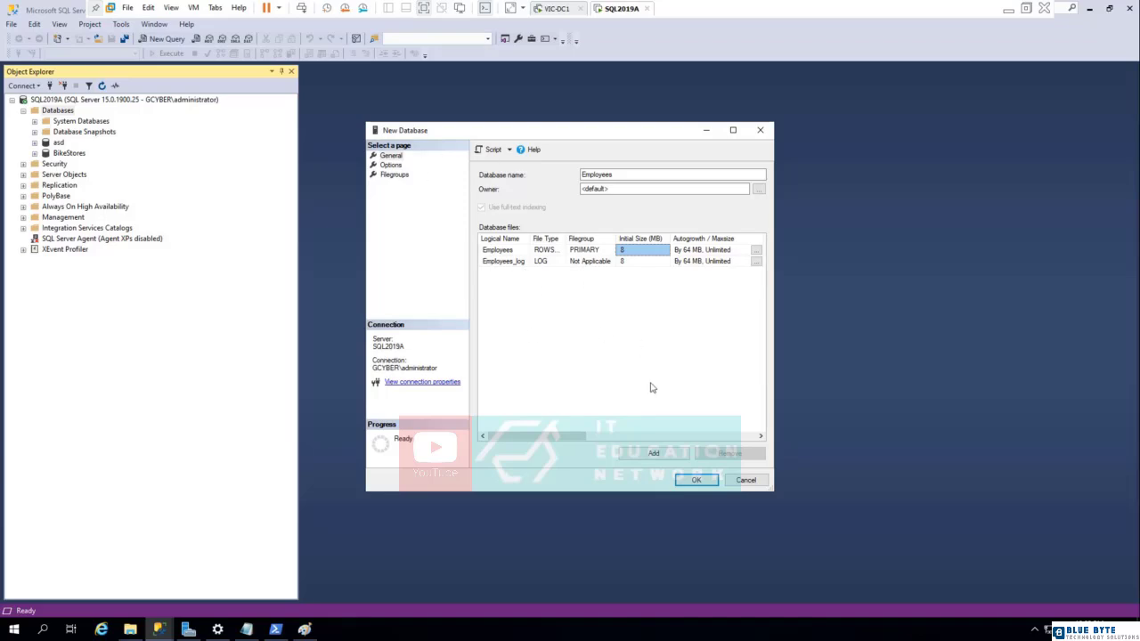
left_click(697, 481)
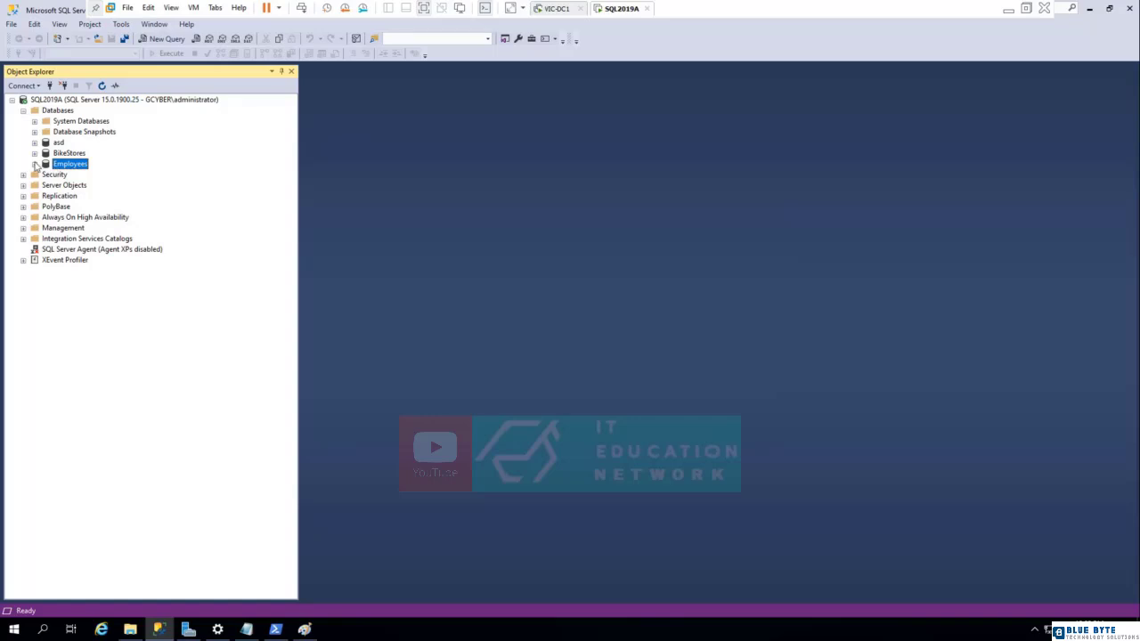
Expand the Employees database down to the schemas under its Security folder, consulting the table design in Paint.
left_click(35, 164)
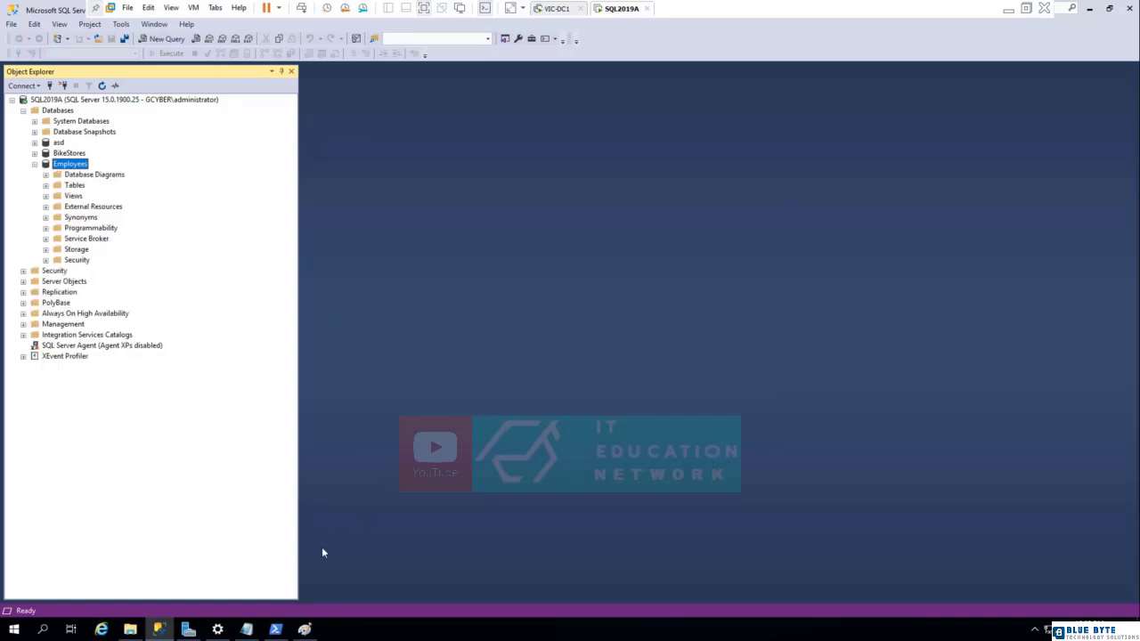
left_click(305, 628)
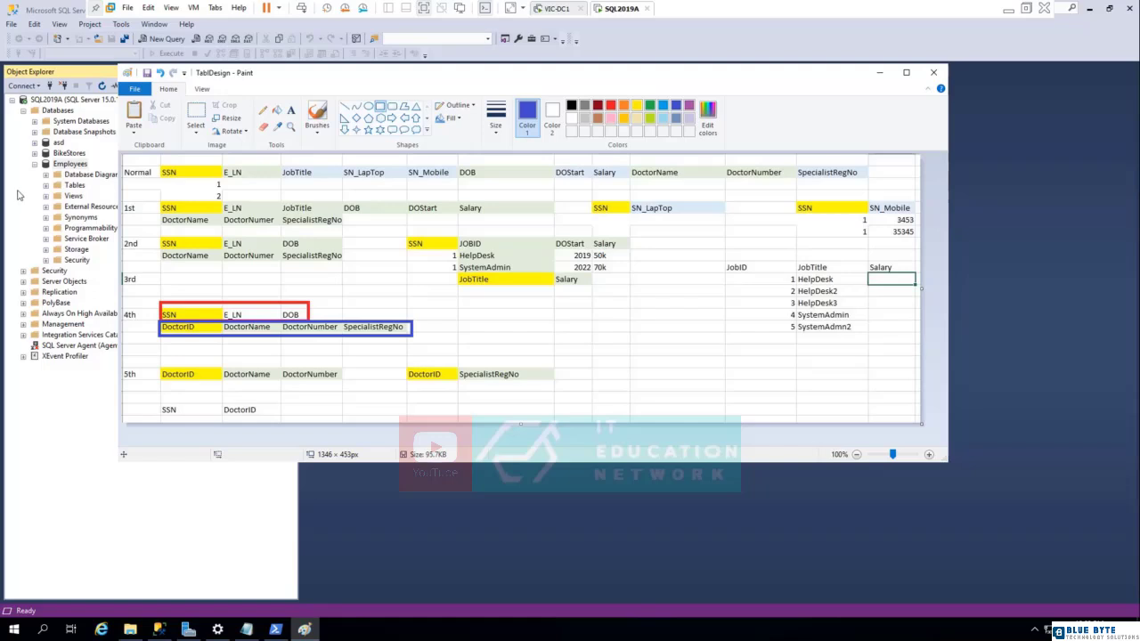
left_click(18, 192)
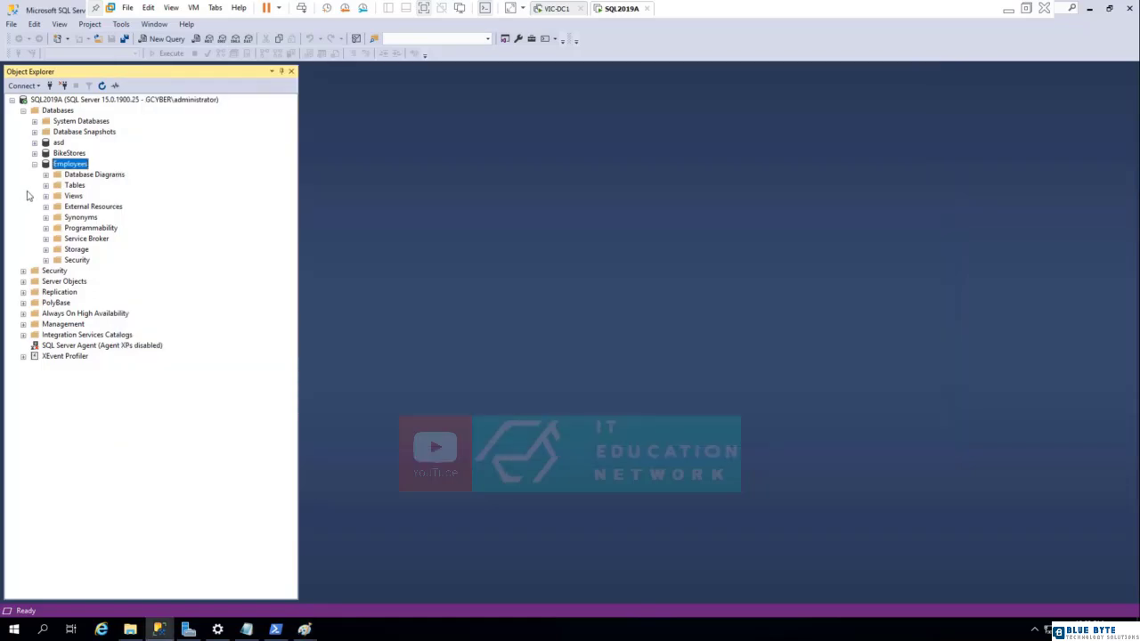
left_click(75, 185)
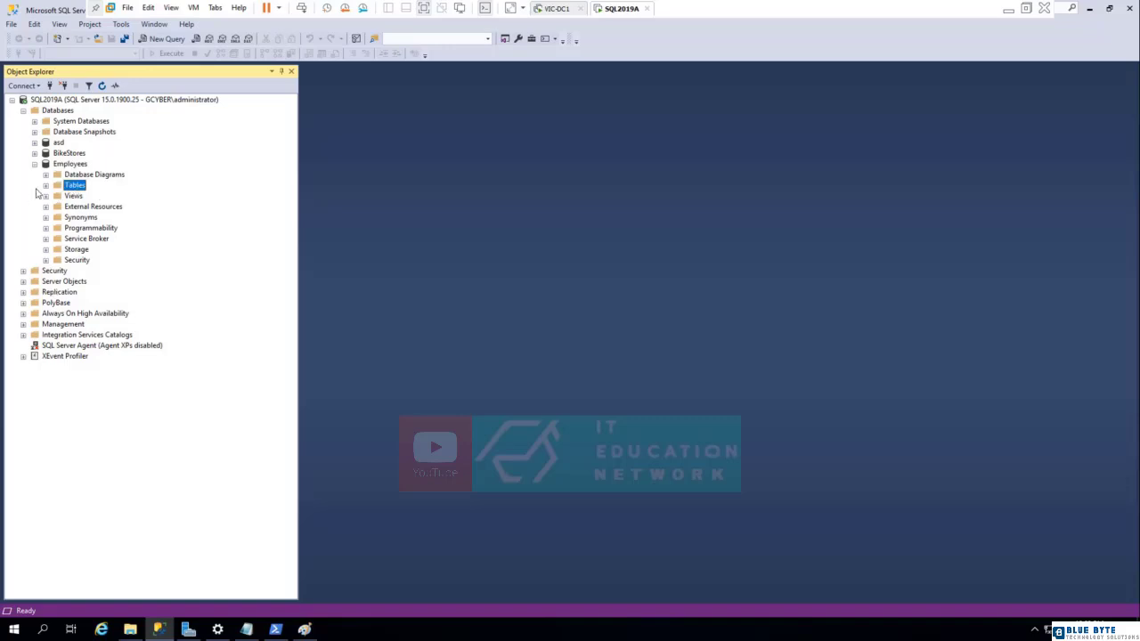
left_click(46, 260)
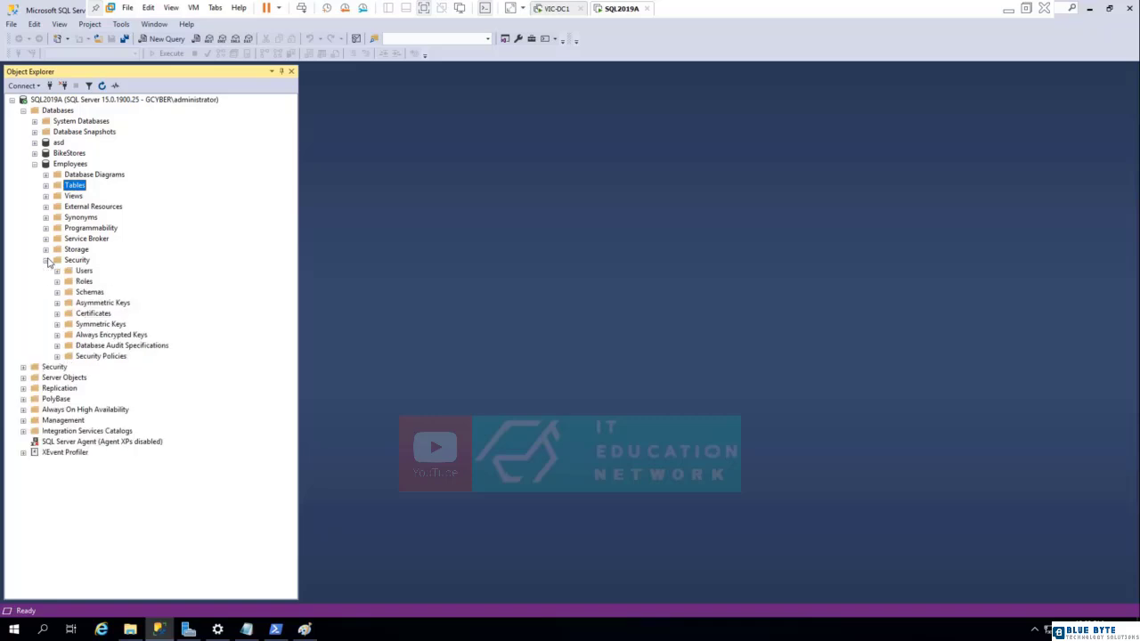
left_click(86, 293)
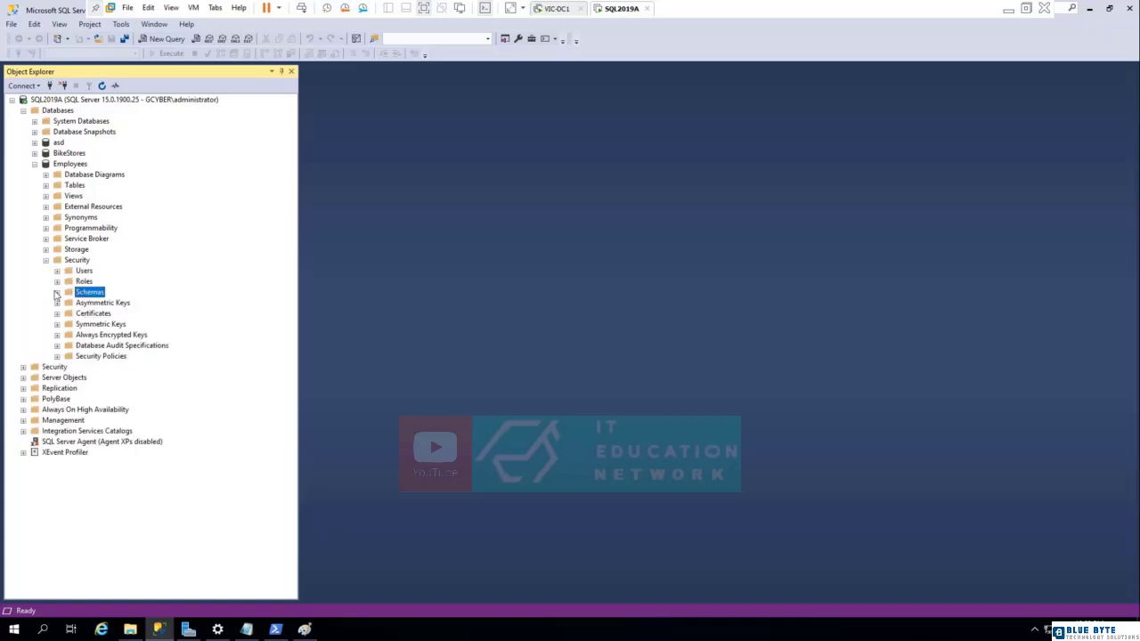
left_click(57, 292)
Examine the properties of the dbo schema in the Employees database and close them without changes.
left_click(94, 401)
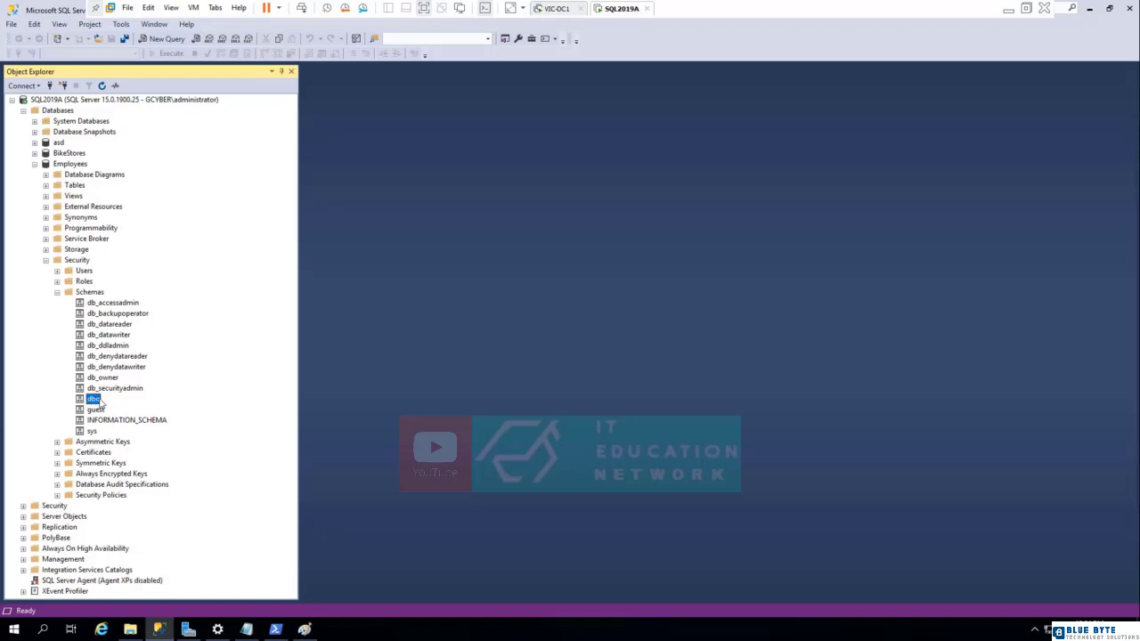
left_click(92, 401)
right_click(94, 400)
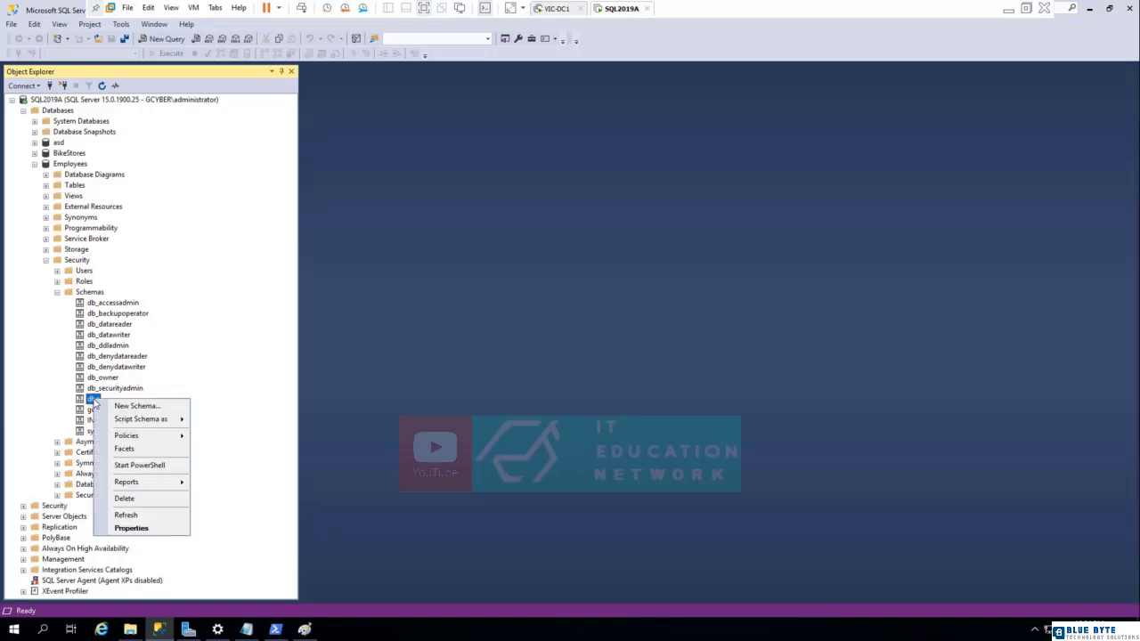
left_click(133, 527)
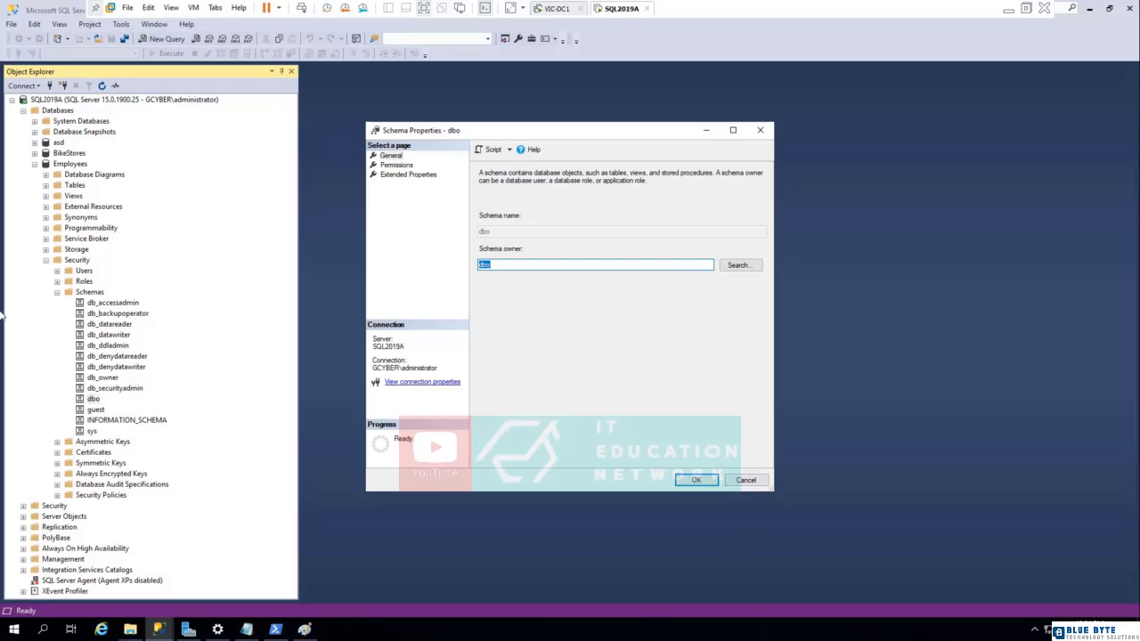
left_click(745, 480)
Create a new schema named Doctor in the Employees database, leaving its owner blank.
left_click(89, 292)
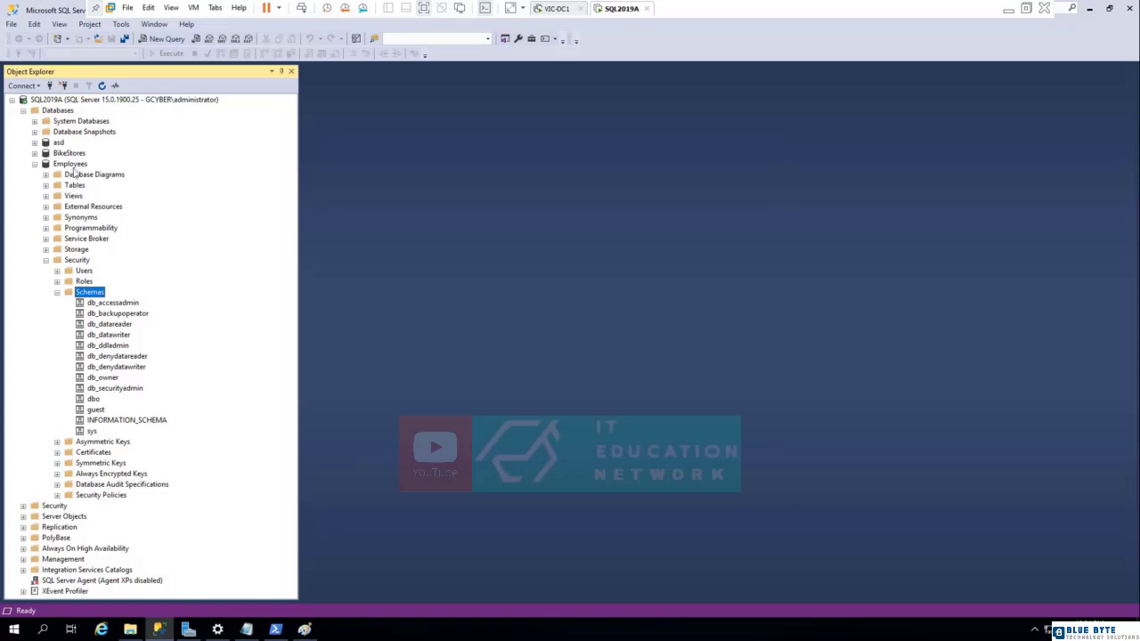
right_click(92, 296)
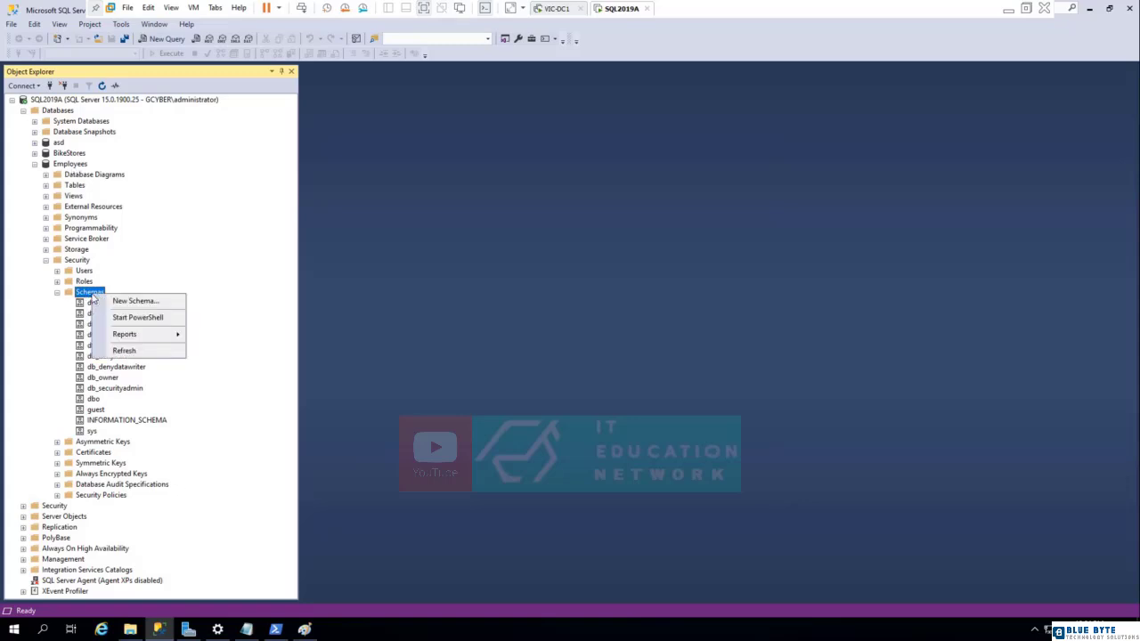
left_click(124, 301)
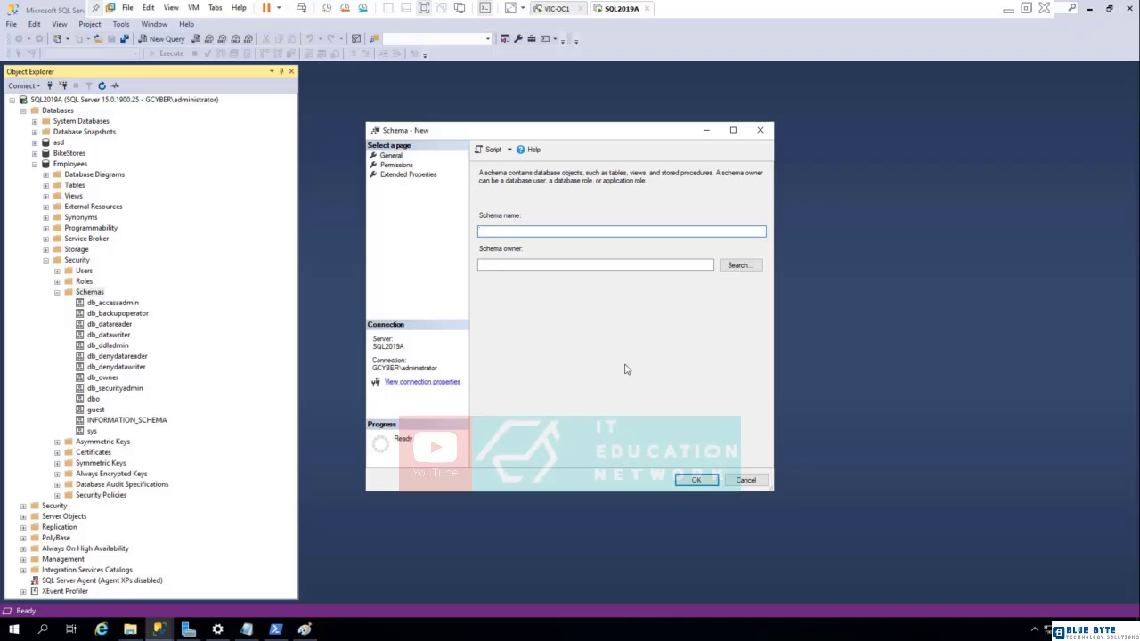
type("Doctor")
left_click(527, 264)
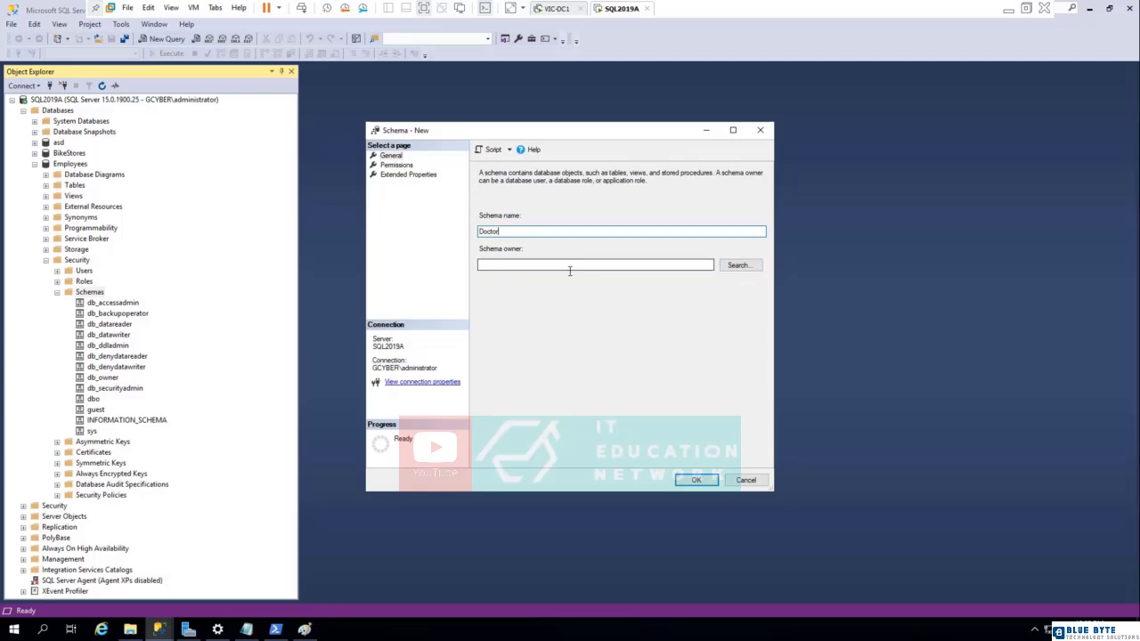
left_click(695, 480)
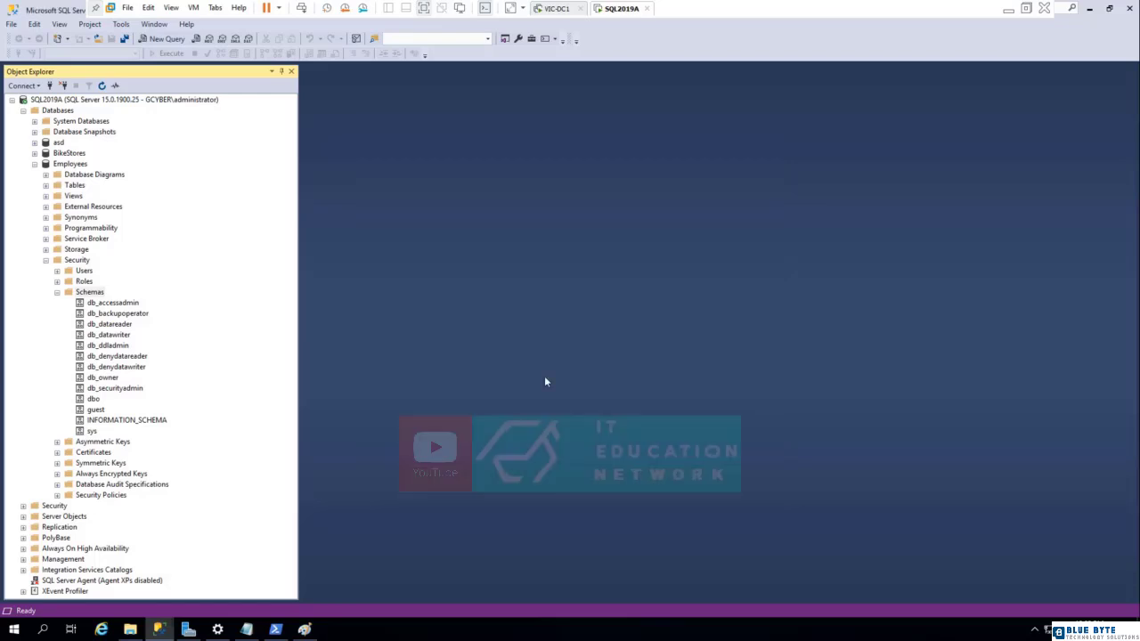
Create a new schema named Employee in the Employees database, leaving its owner blank.
right_click(93, 292)
left_click(190, 314)
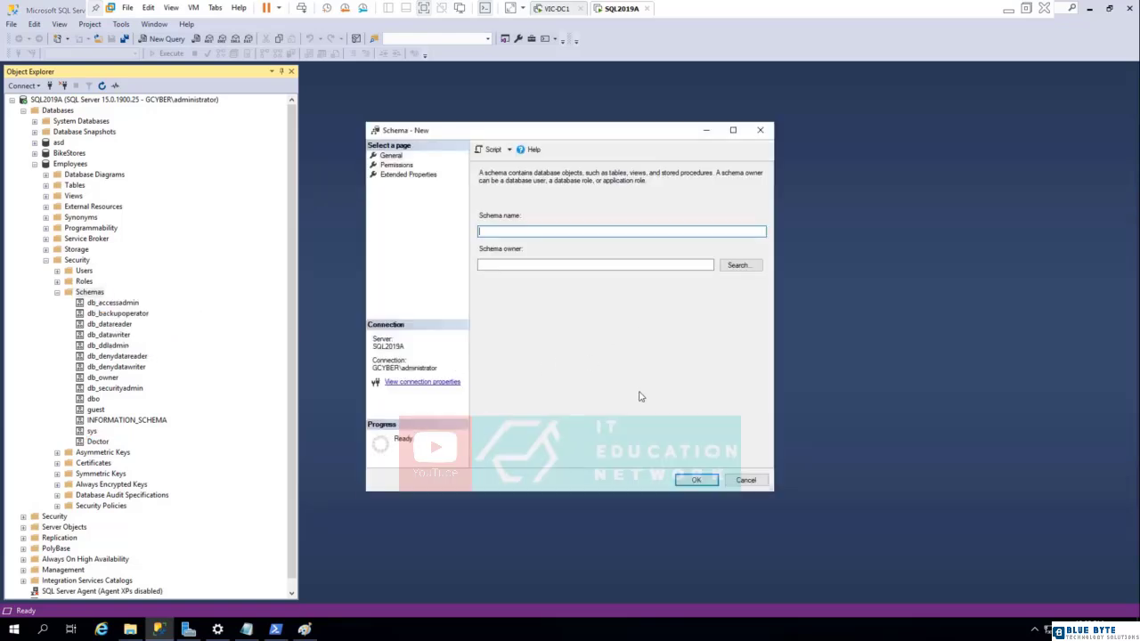
type("Employee")
left_click(696, 480)
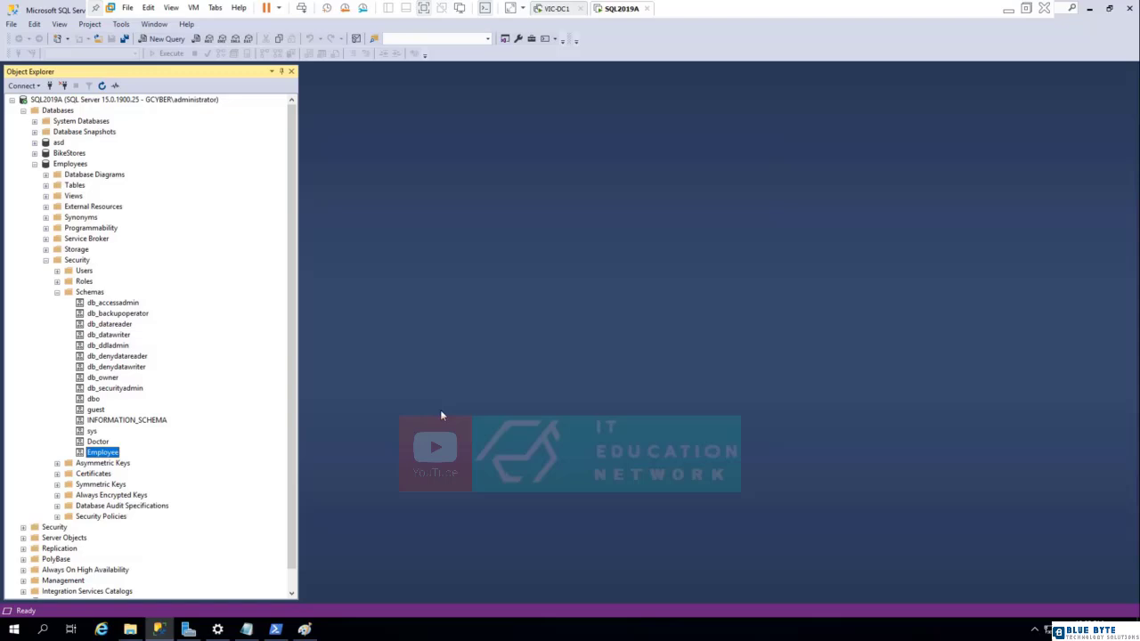
Examine the Doctor schema's general, permissions and extended properties, close them without changes, and collapse the Schemas folder.
right_click(97, 443)
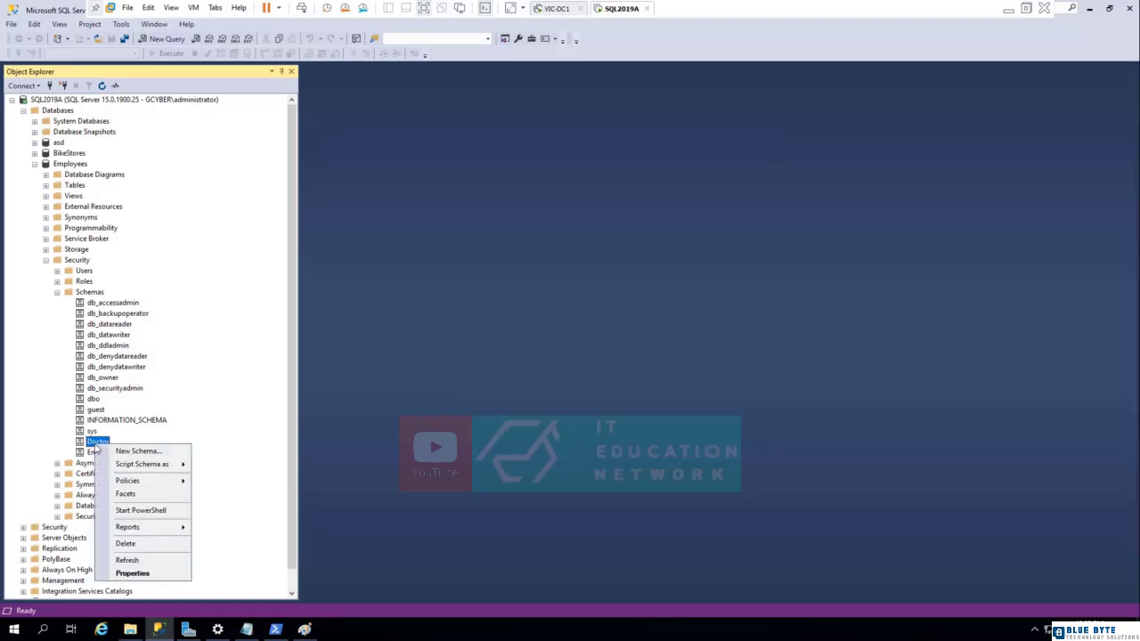
left_click(131, 574)
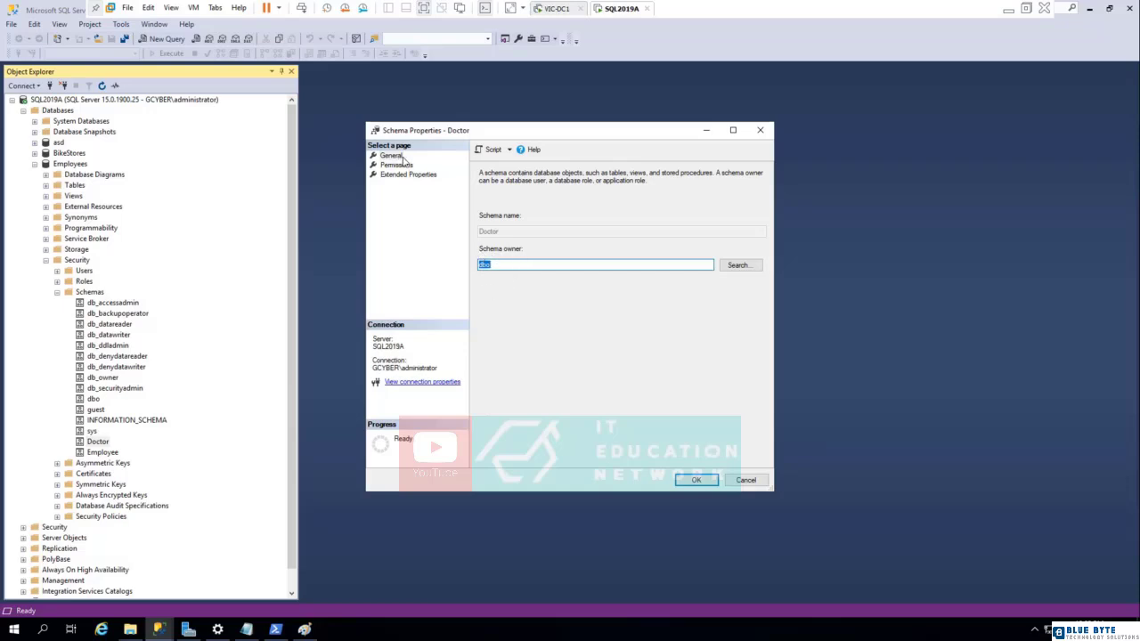
left_click(511, 150)
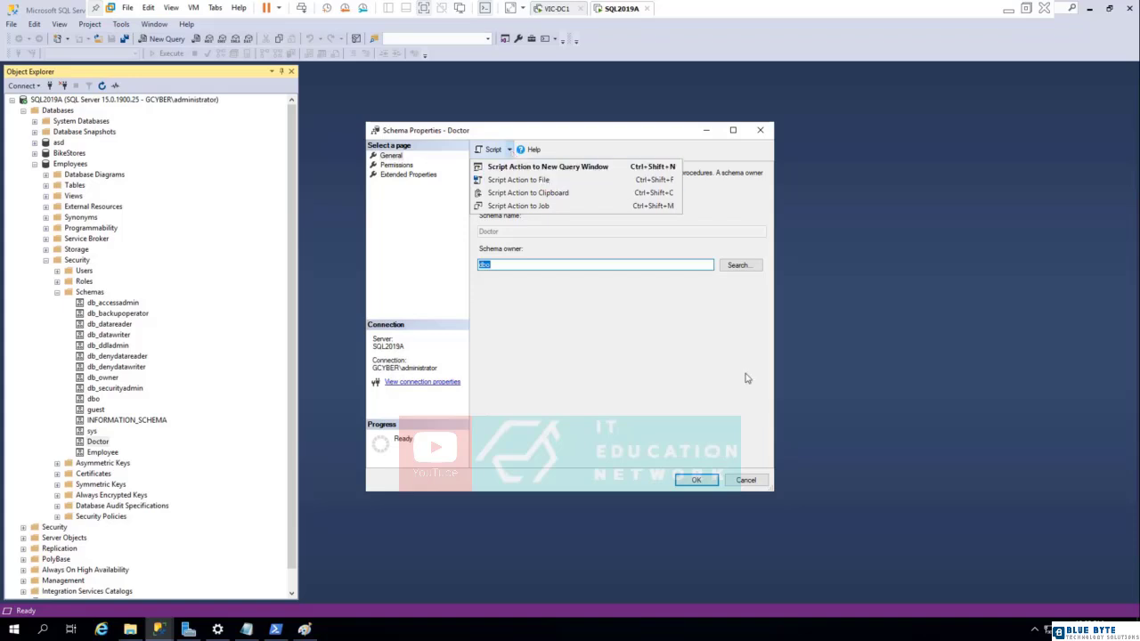
left_click(405, 177)
left_click(398, 165)
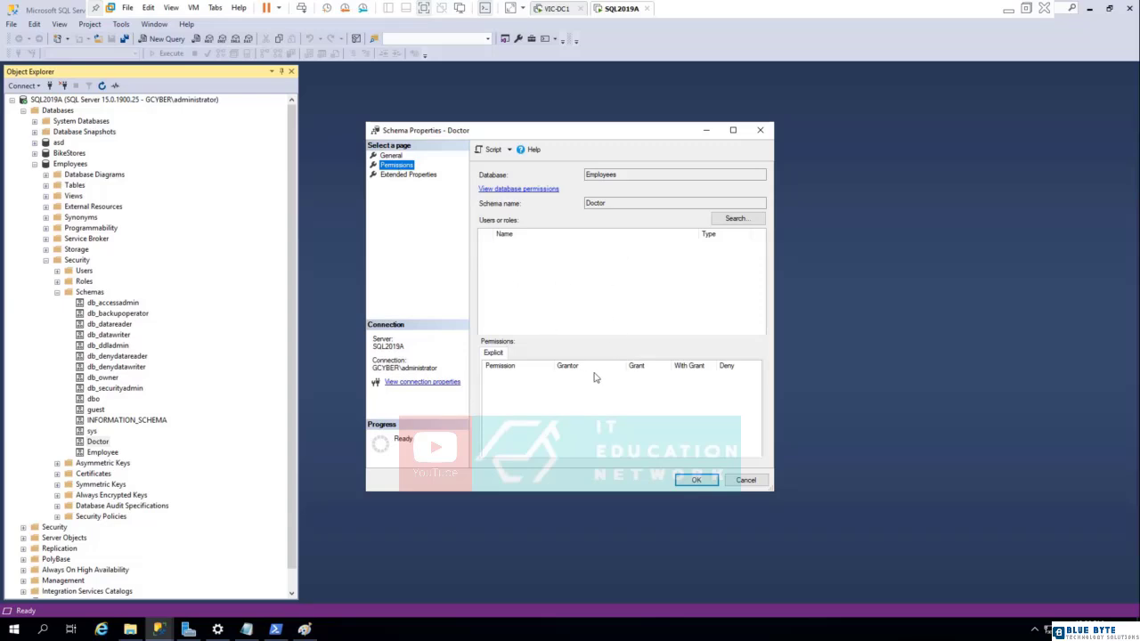
left_click(408, 175)
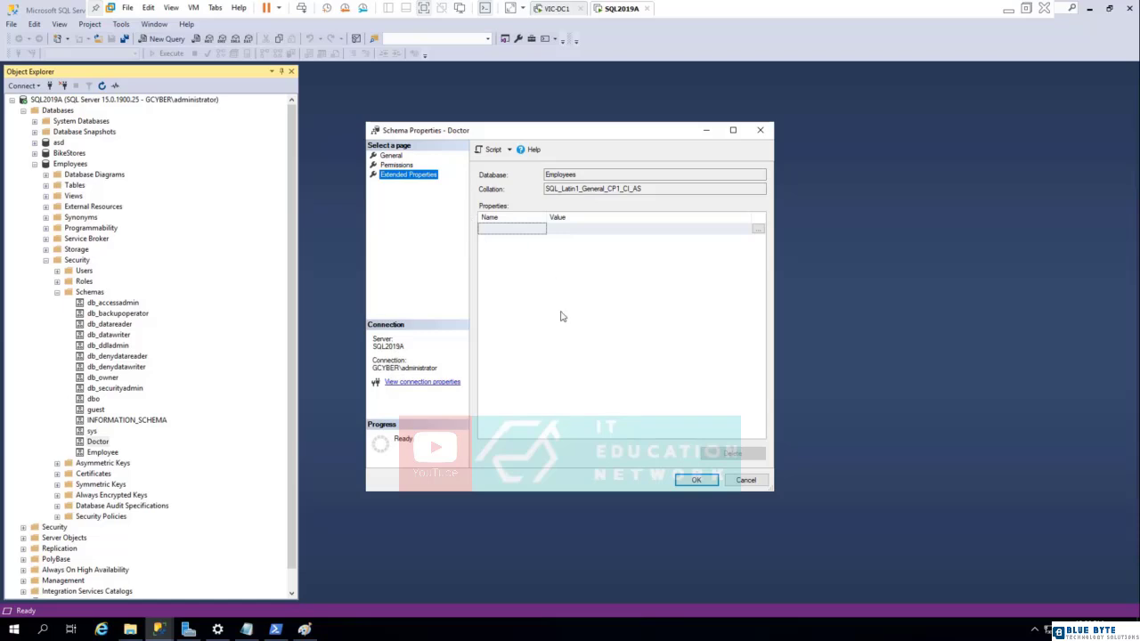
left_click(745, 480)
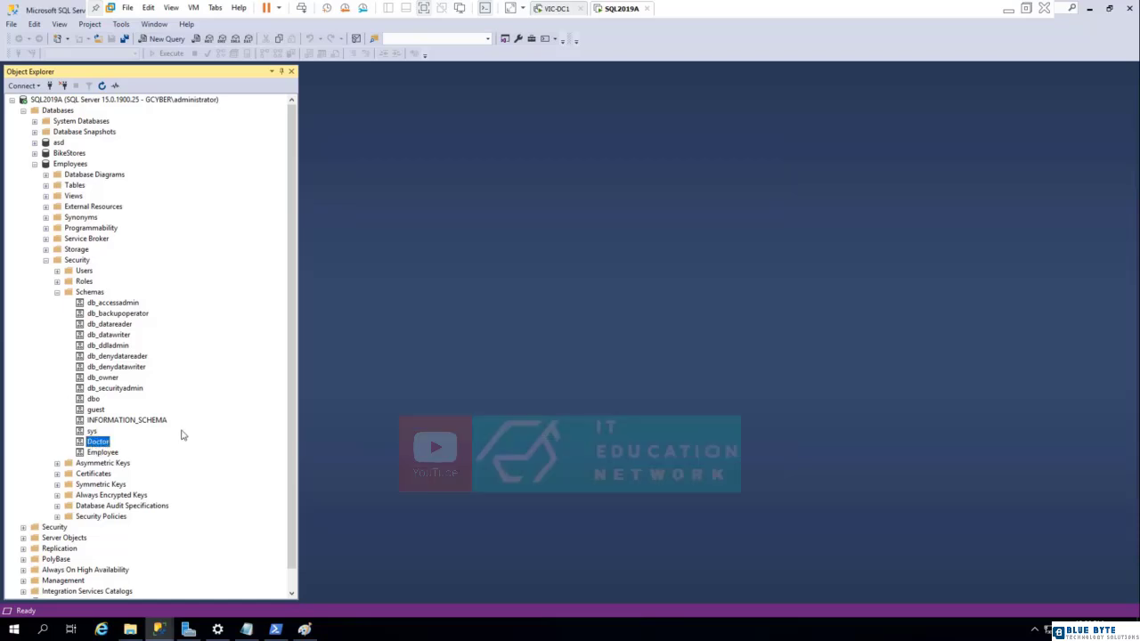
left_click(57, 292)
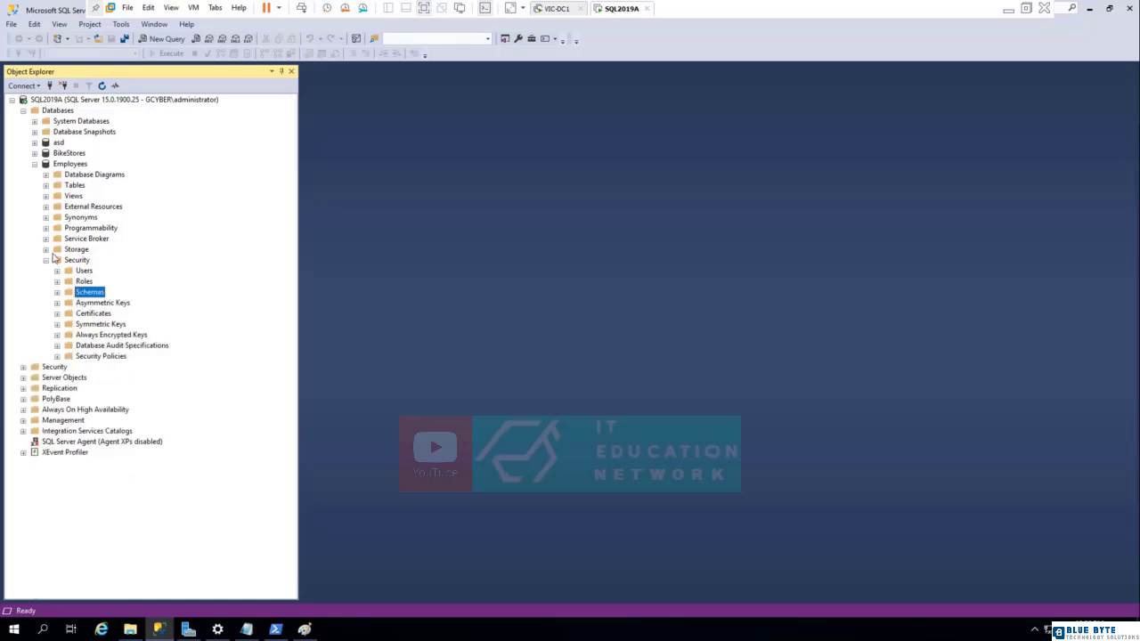
right_click(63, 168)
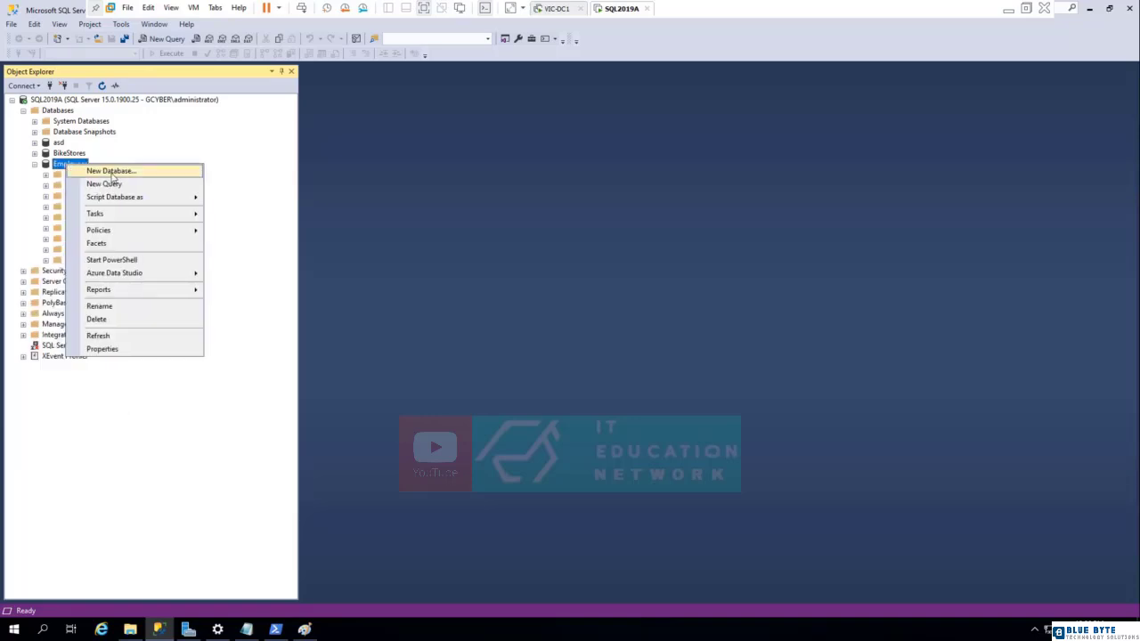
left_click(110, 171)
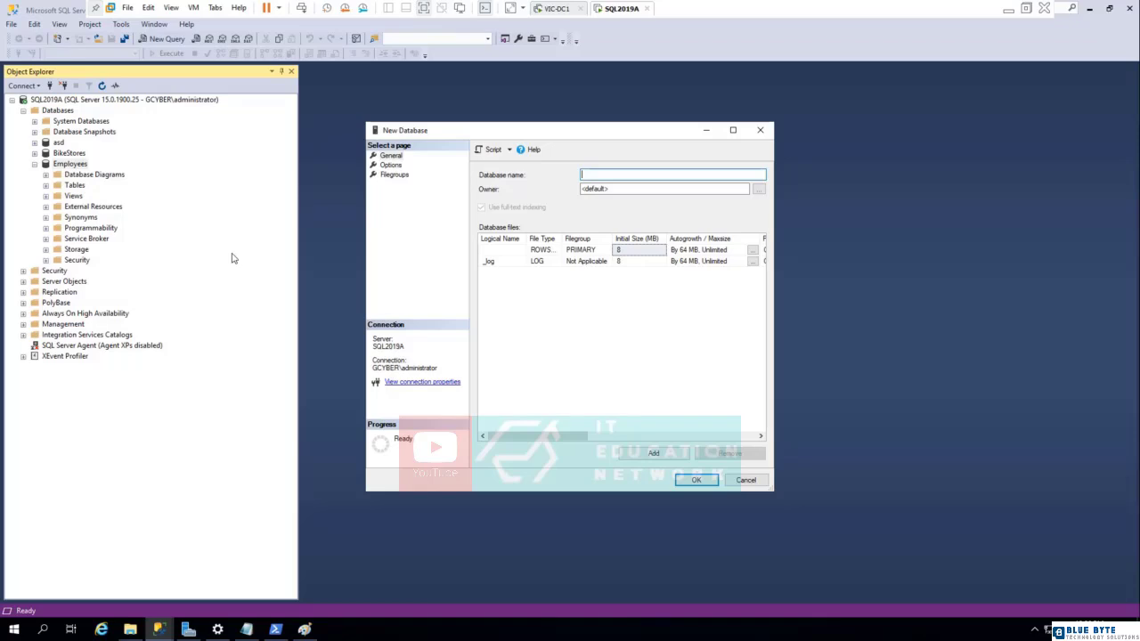
left_click(745, 481)
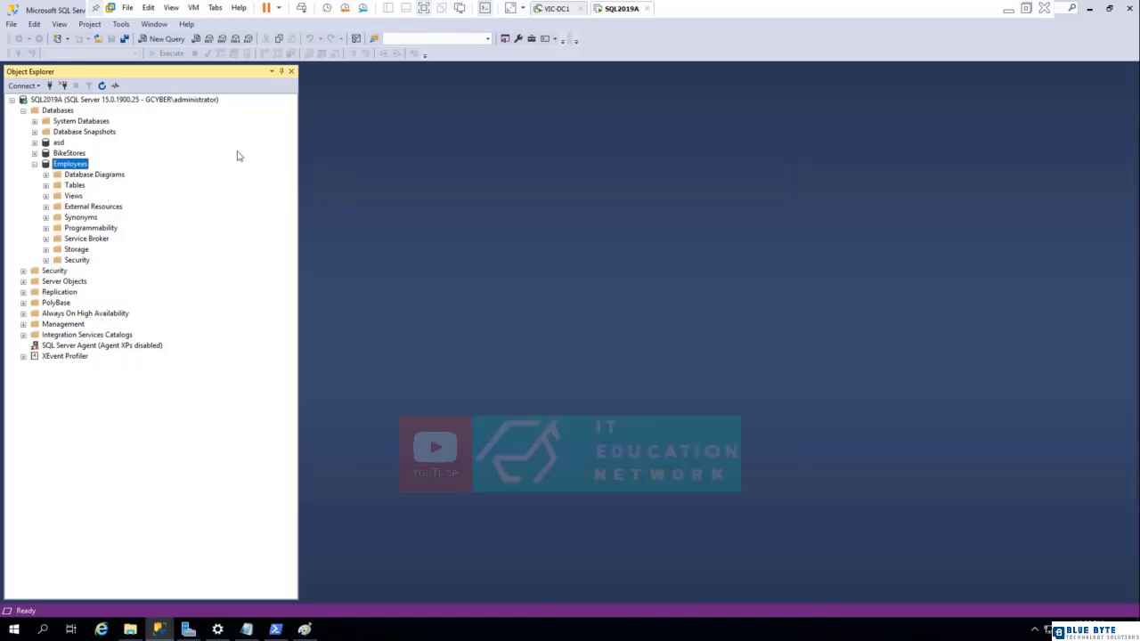
Look through the Tables folder of the Employees database and its subfolders, and consult the table design in Paint.
left_click(79, 185)
left_click(47, 185)
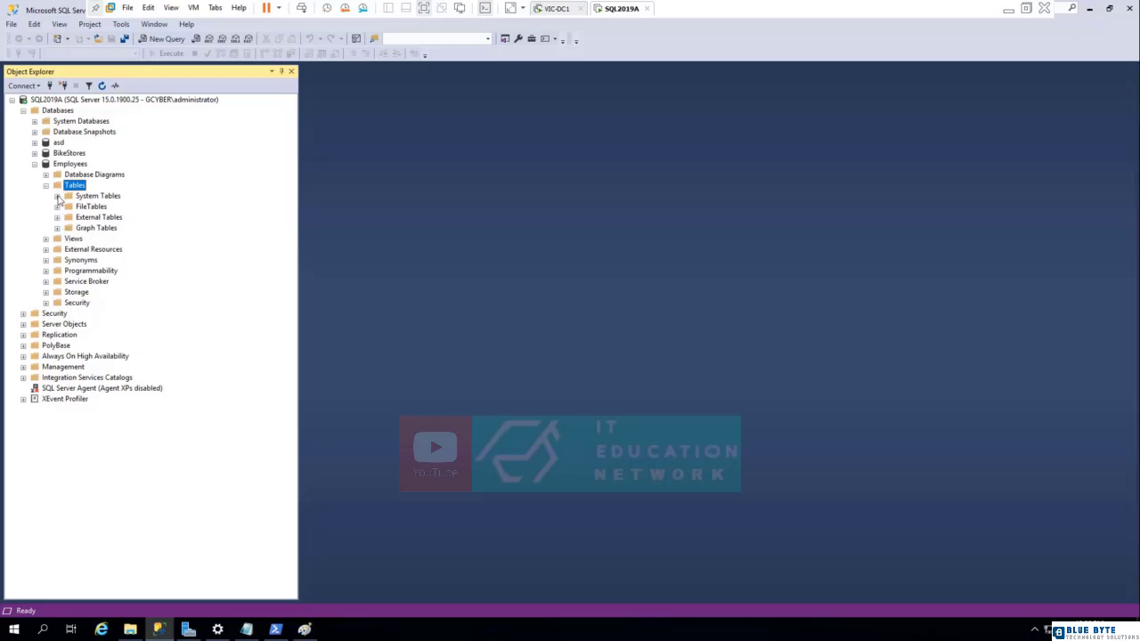
left_click(57, 206)
left_click(57, 196)
left_click(57, 217)
left_click(57, 228)
right_click(78, 178)
left_click(71, 188)
left_click(304, 630)
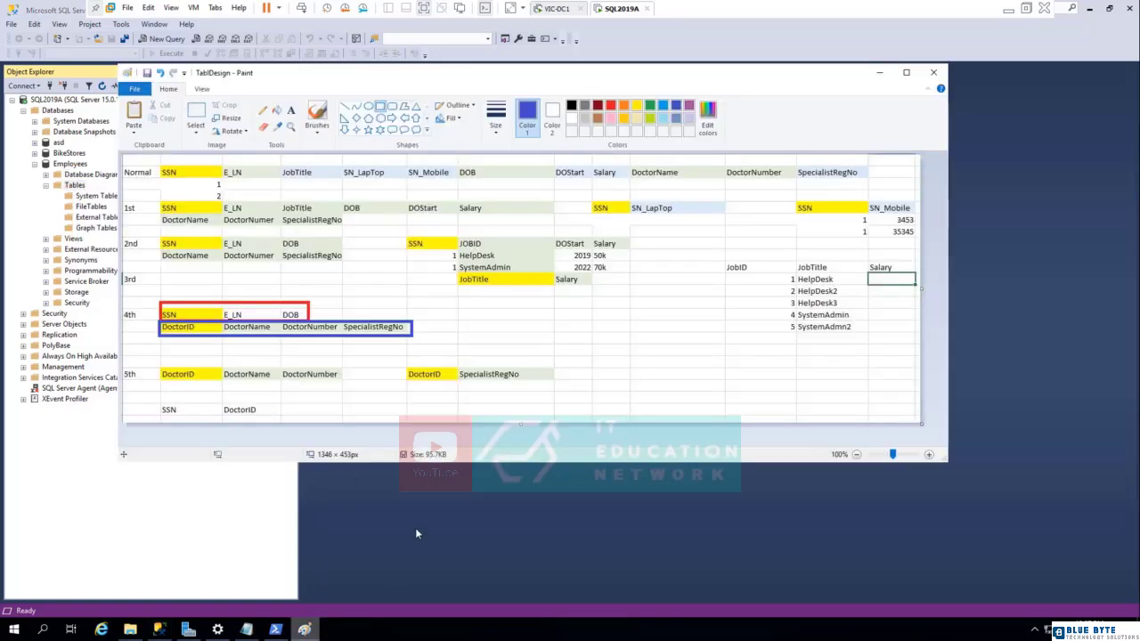
Start a new standard table in the Employees database and arrange the windows so the Paint table design stays visible below the designer.
right_click(74, 185)
mouse_move(108, 192)
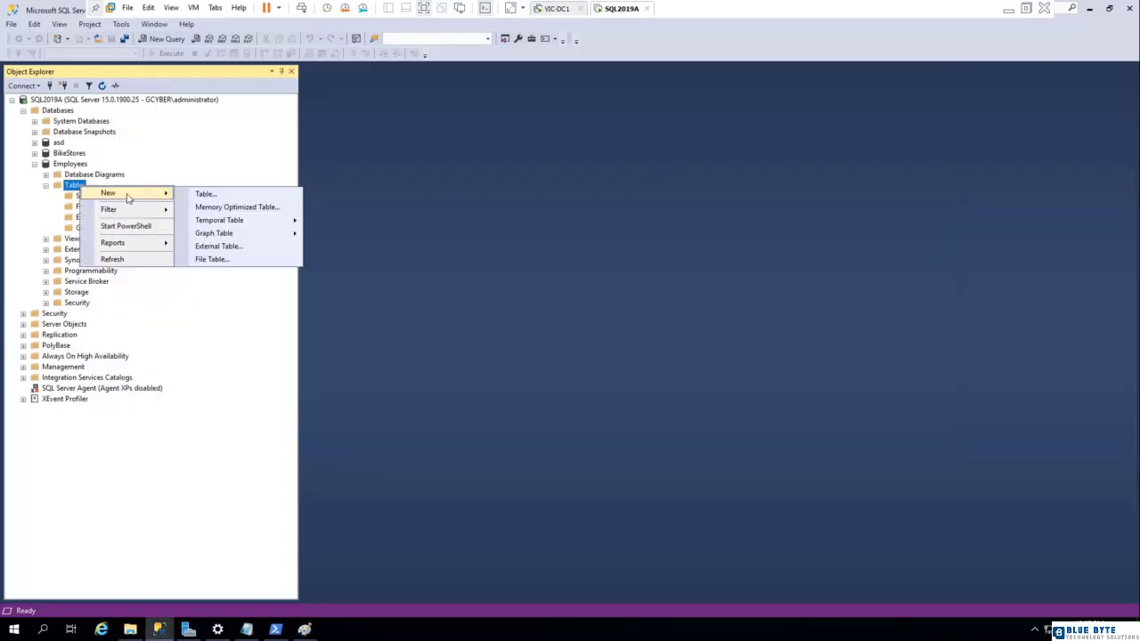
left_click(224, 196)
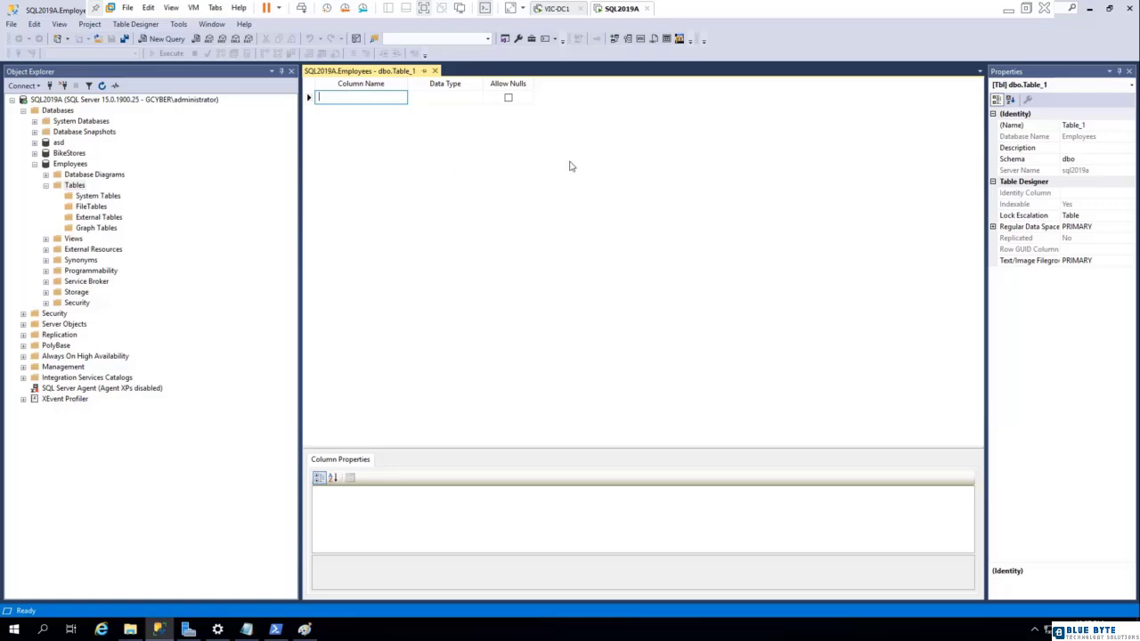
left_click(1106, 9)
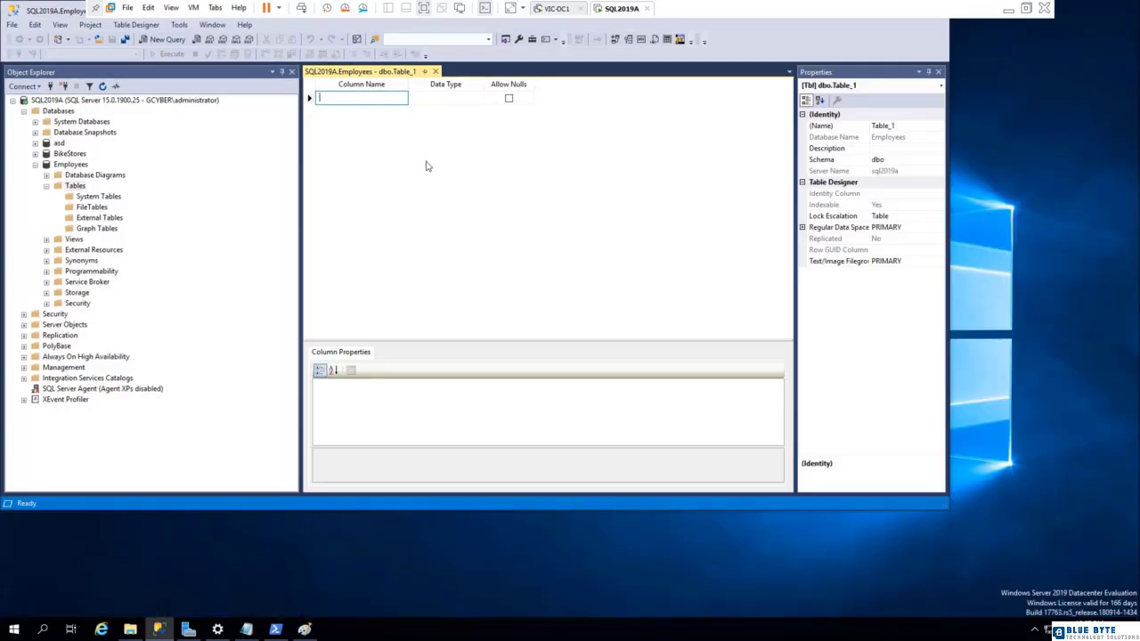
left_click(310, 633)
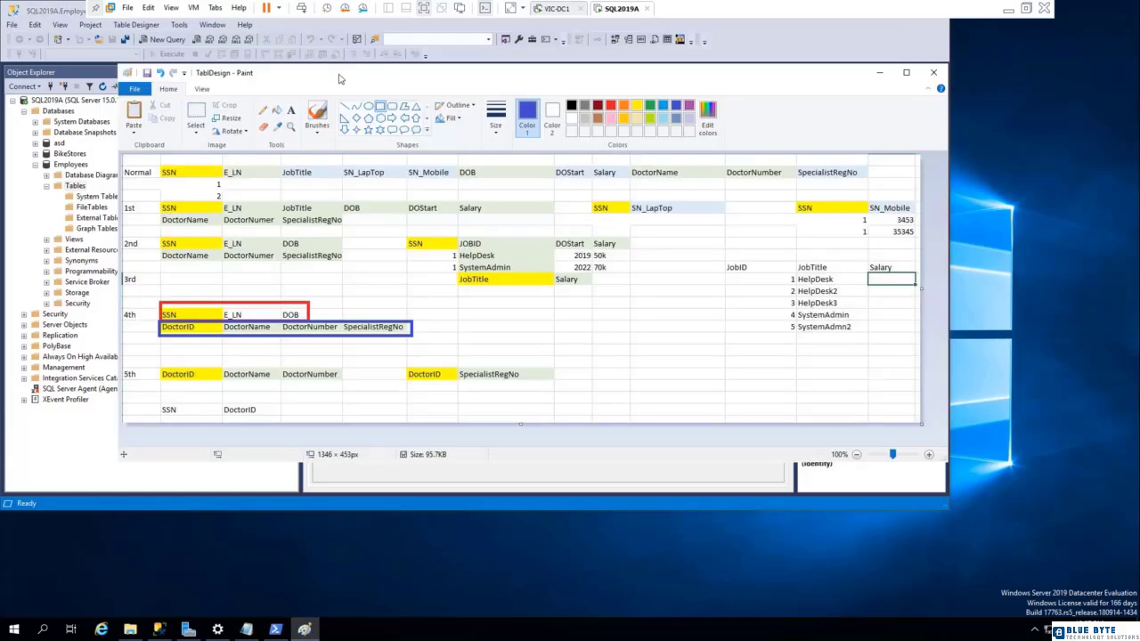
left_click_drag(339, 77, 427, 352)
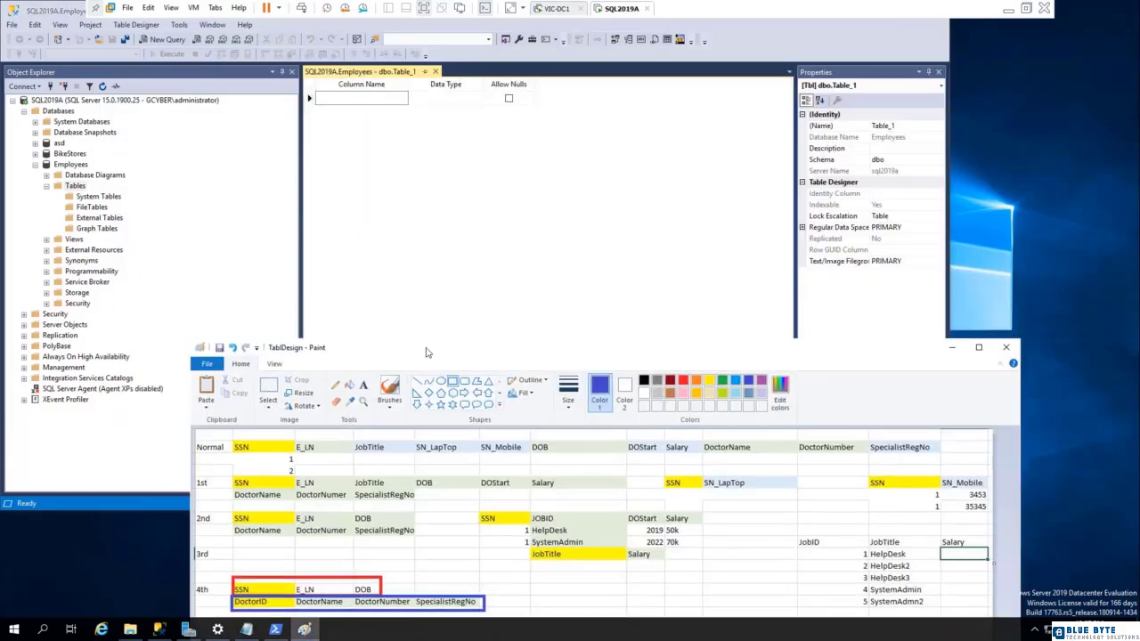
left_click(426, 248)
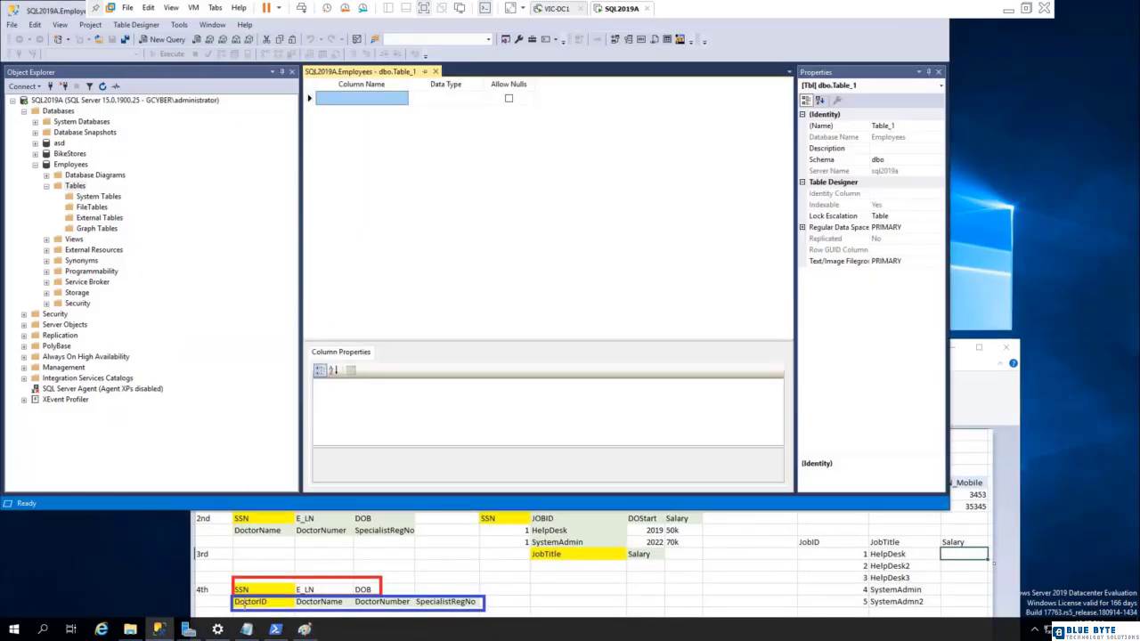
Add an SSN column to the new table with data type int and nulls disallowed.
left_click(360, 102)
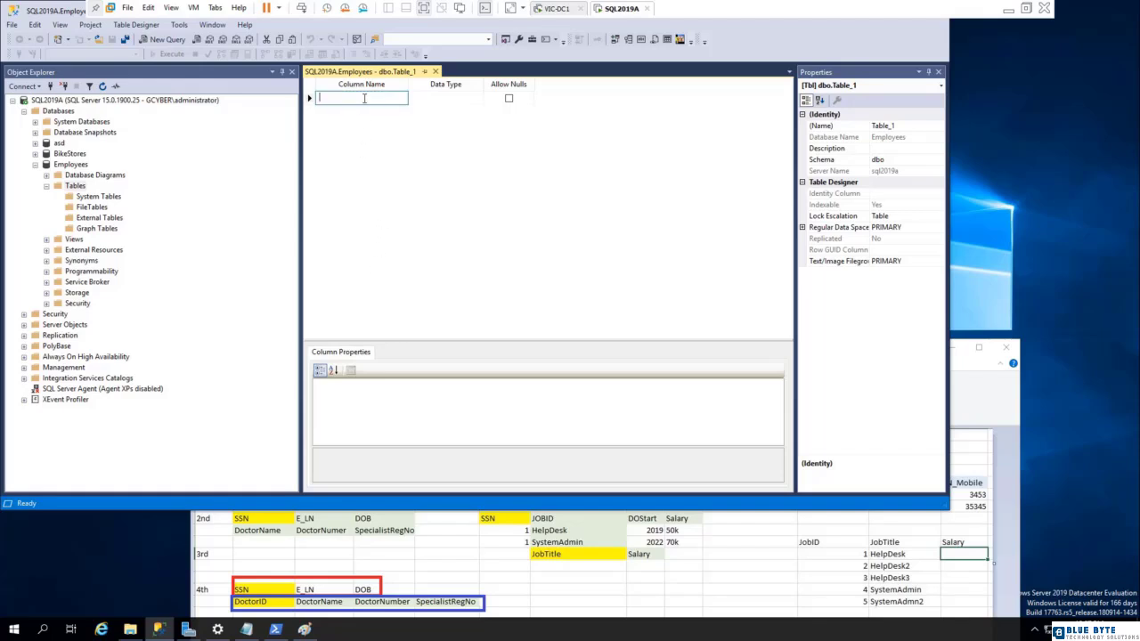
type("SSN")
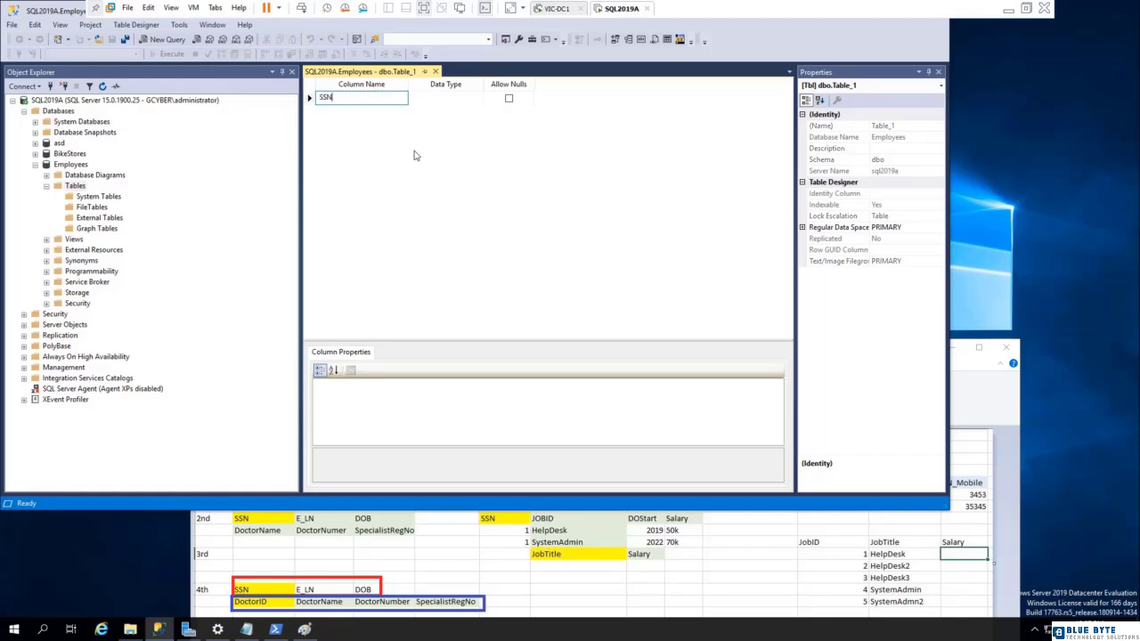
left_click(462, 101)
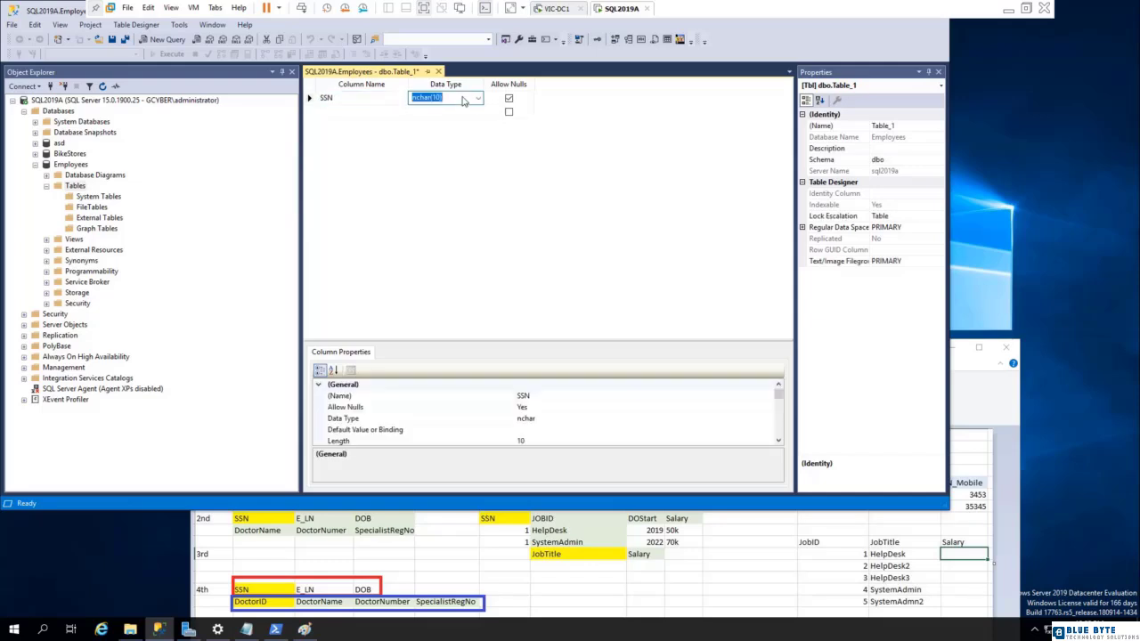
left_click(480, 98)
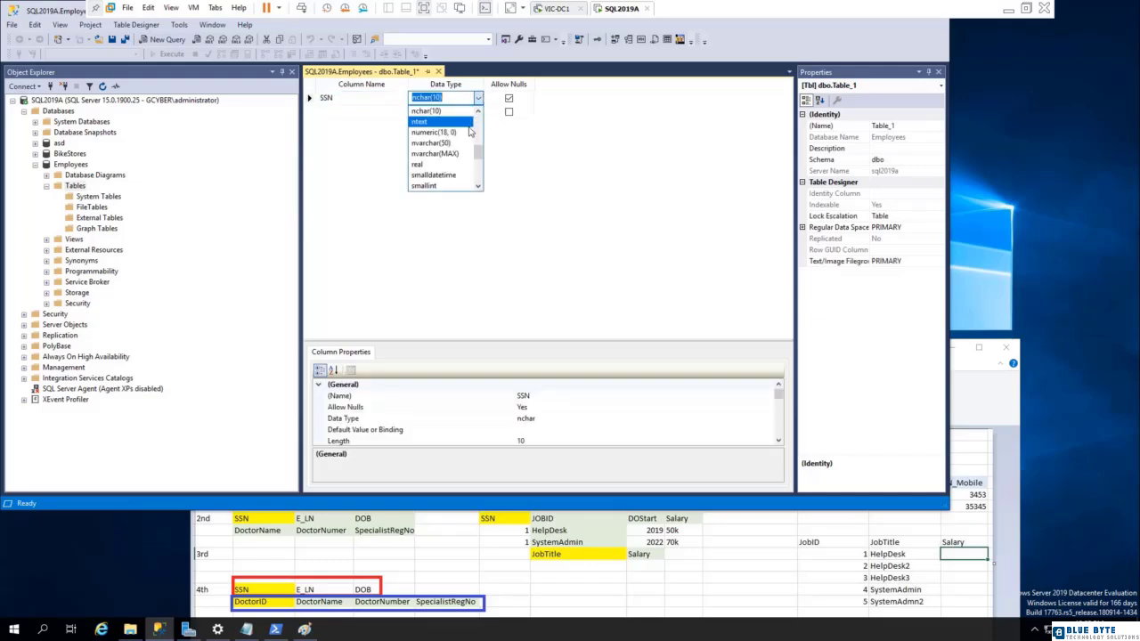
scroll(471, 123, "up", 1)
left_click(471, 123)
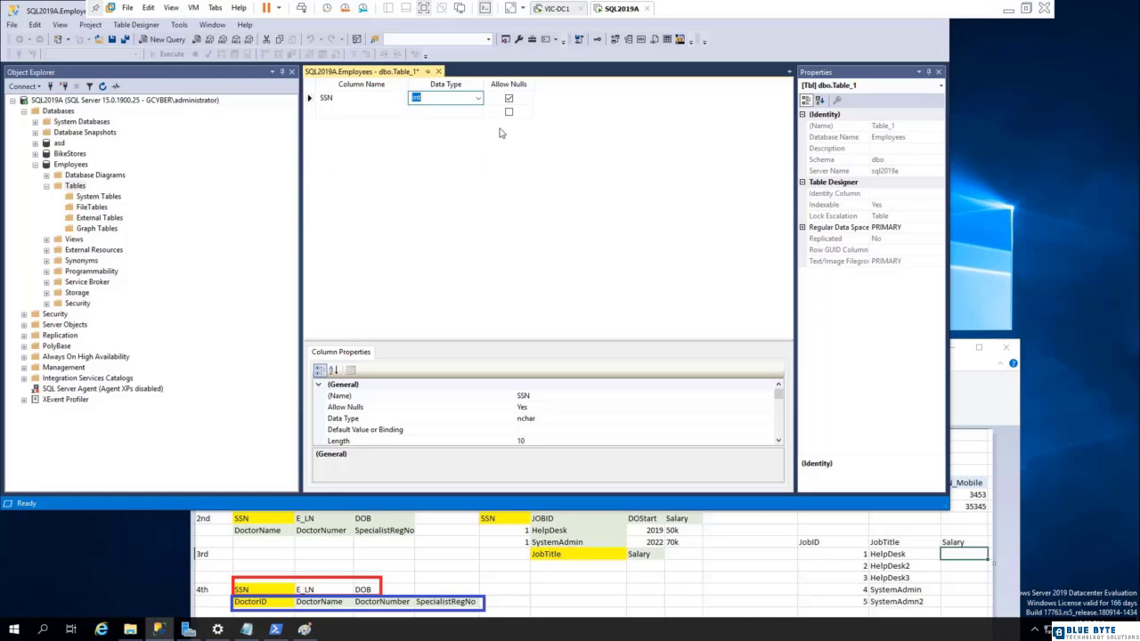
left_click(509, 101)
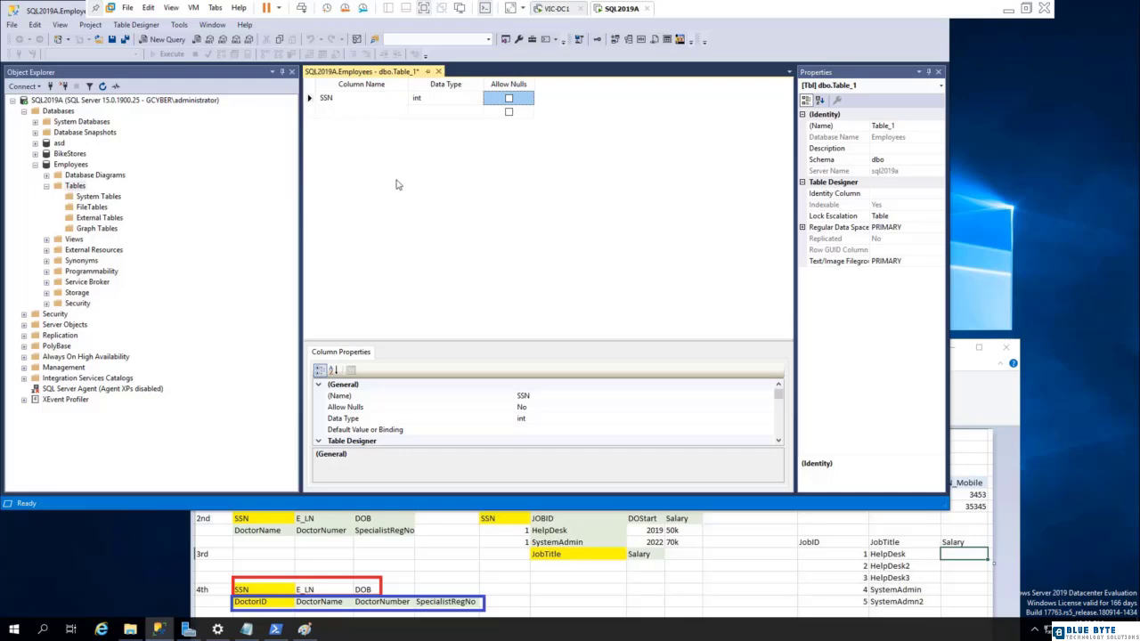
Add an E_LN column below SSN with data type varchar(50) and nulls disallowed.
left_click(352, 111)
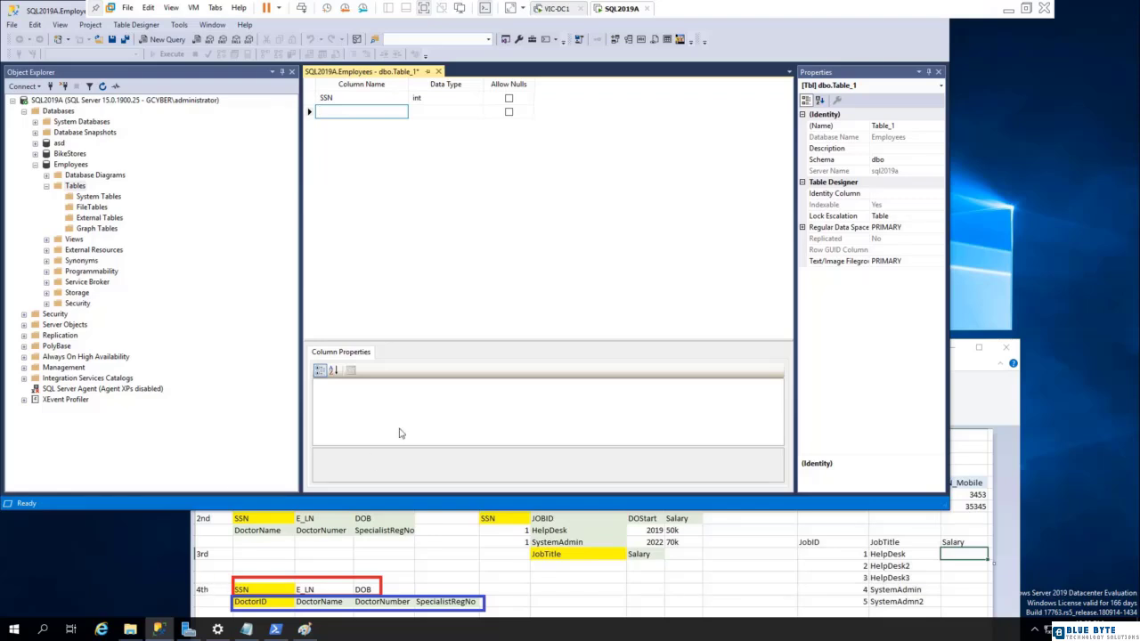
type("E")
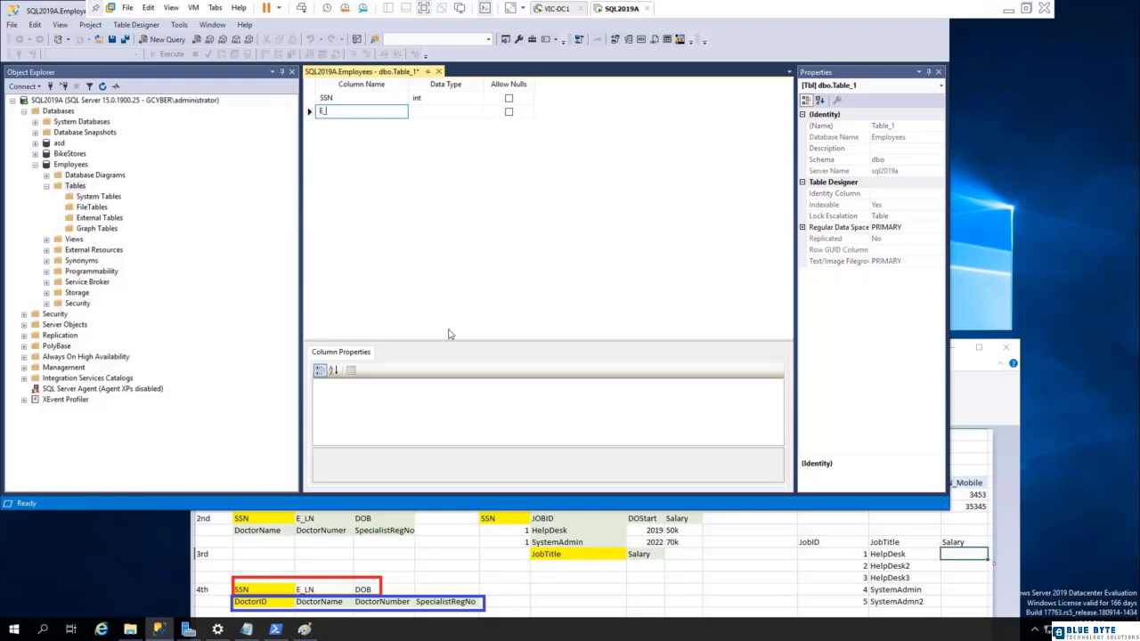
type("_LN")
left_click(445, 112)
left_click(477, 112)
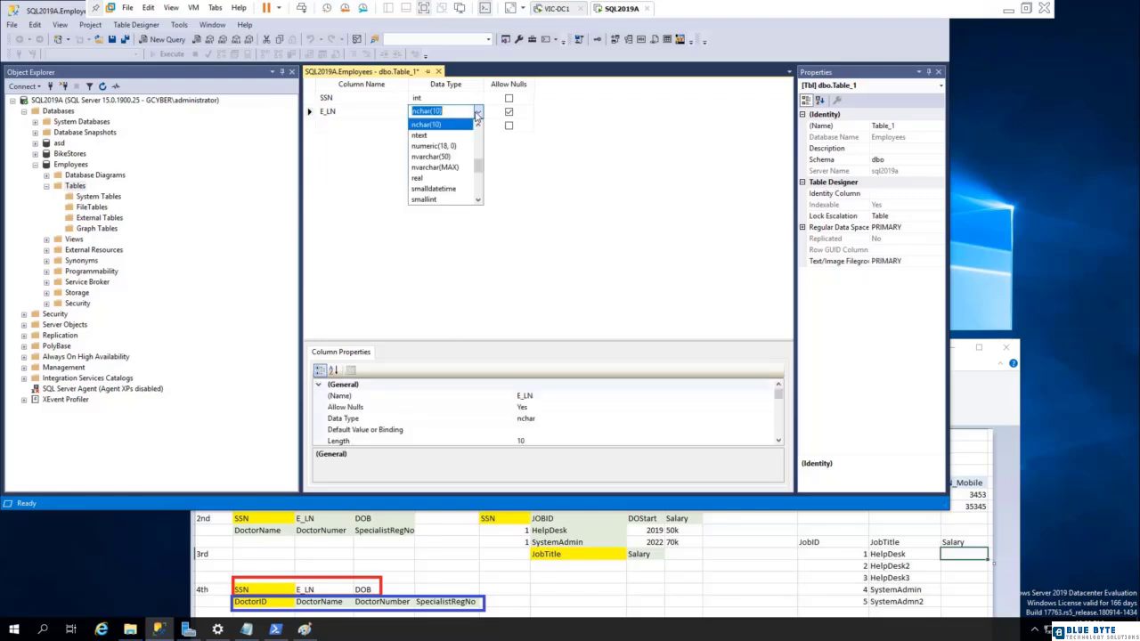
scroll(440, 155, "down", 4)
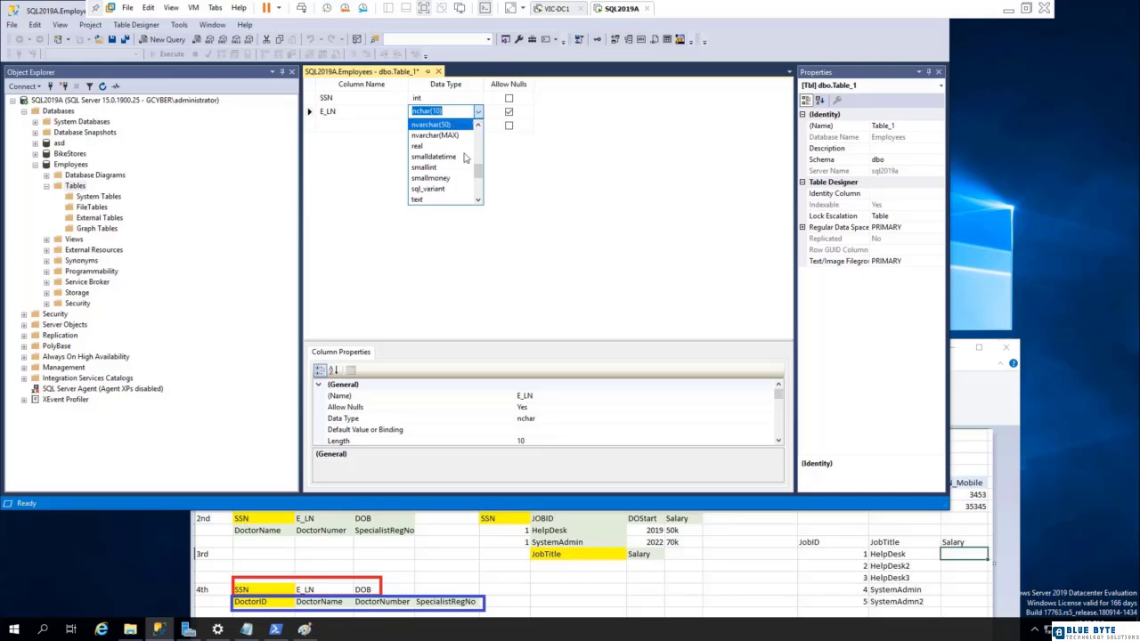
left_click(428, 178)
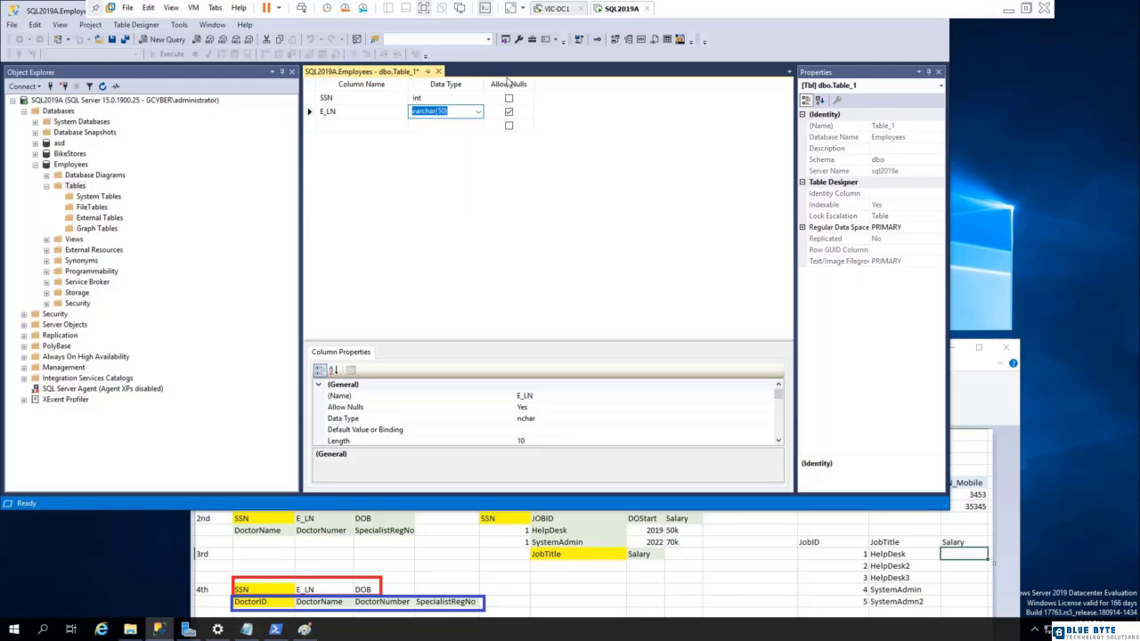
left_click(508, 113)
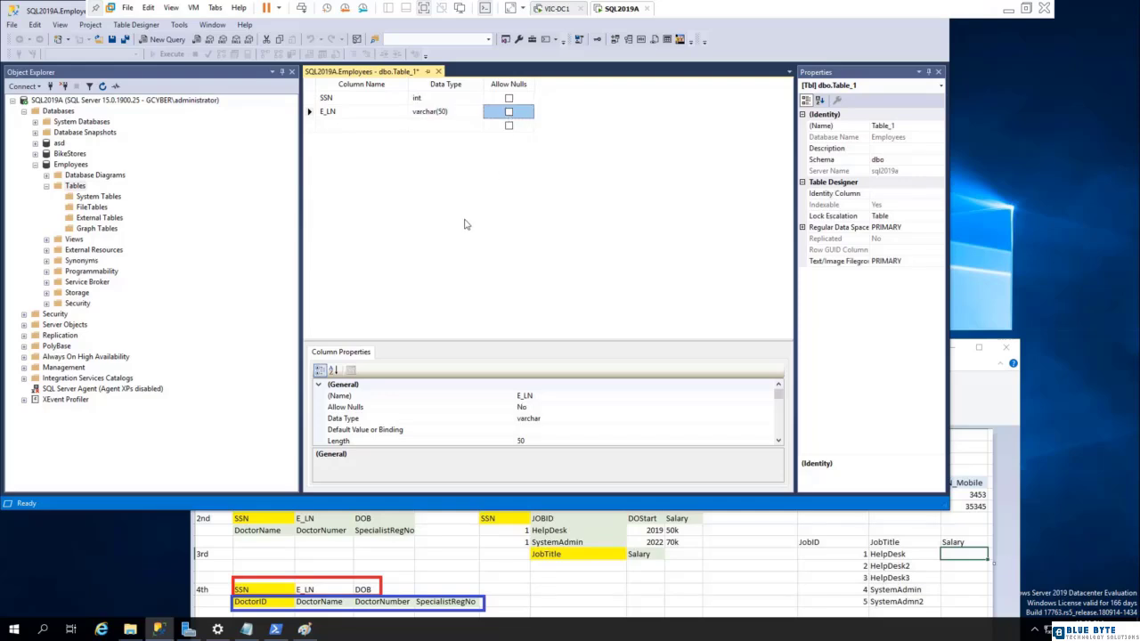
Add a DOB column below E_LN with data type date.
left_click(332, 123)
type("DOB")
key("Tab")
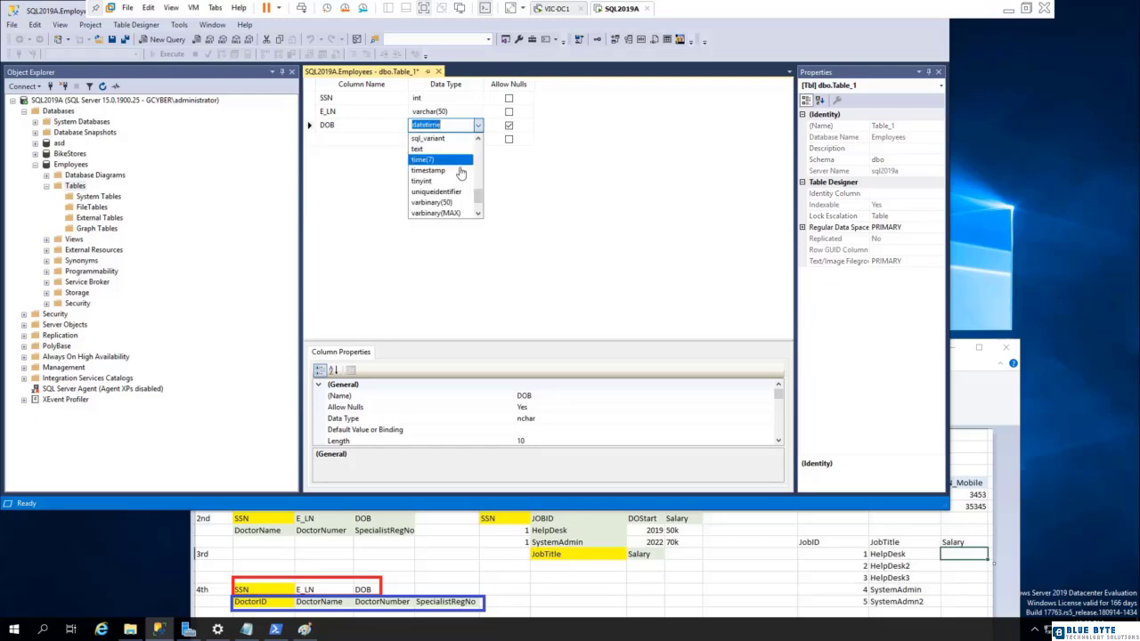
left_click_drag(479, 199, 479, 149)
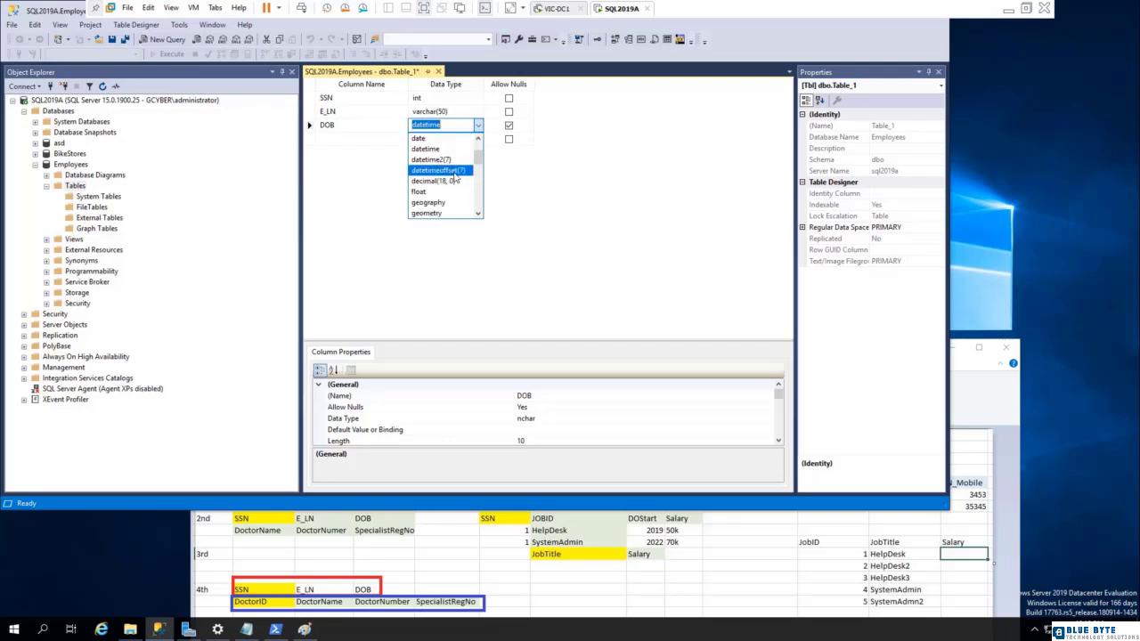
scroll(436, 178, "up", 1)
left_click(425, 171)
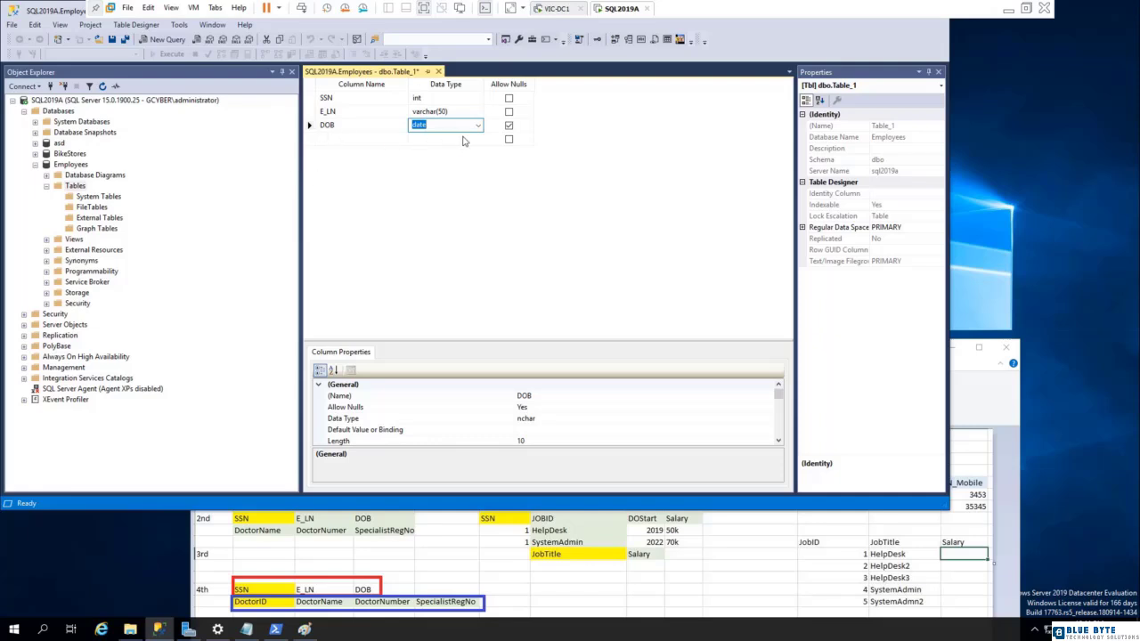
Disallow nulls for the DOB column and assign the new table to the Employee schema.
left_click(508, 125)
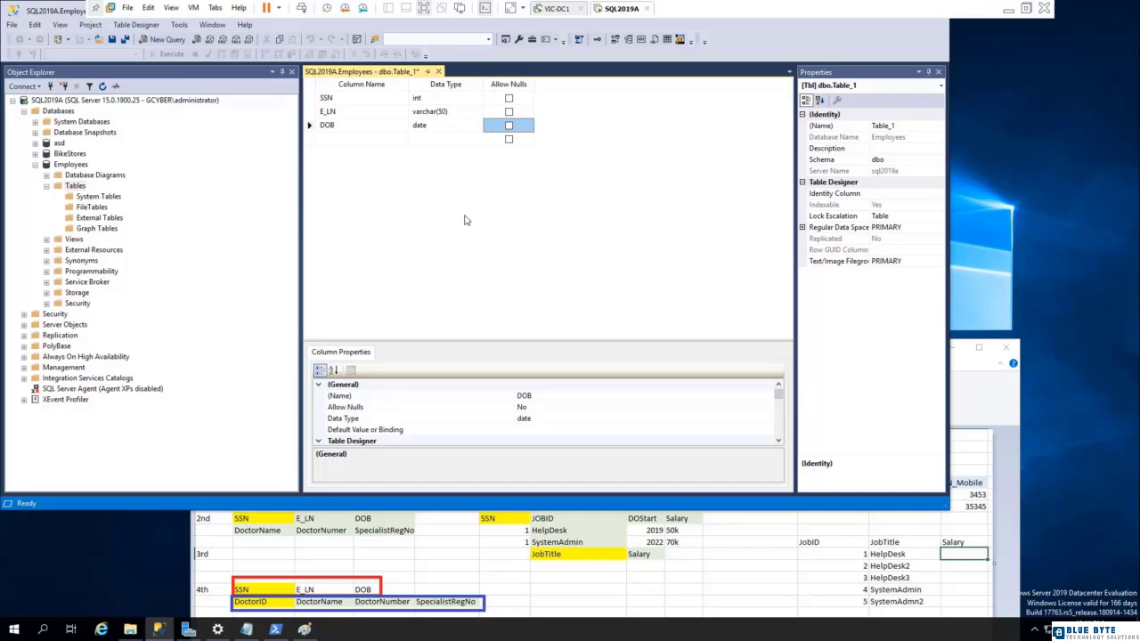
left_click(899, 162)
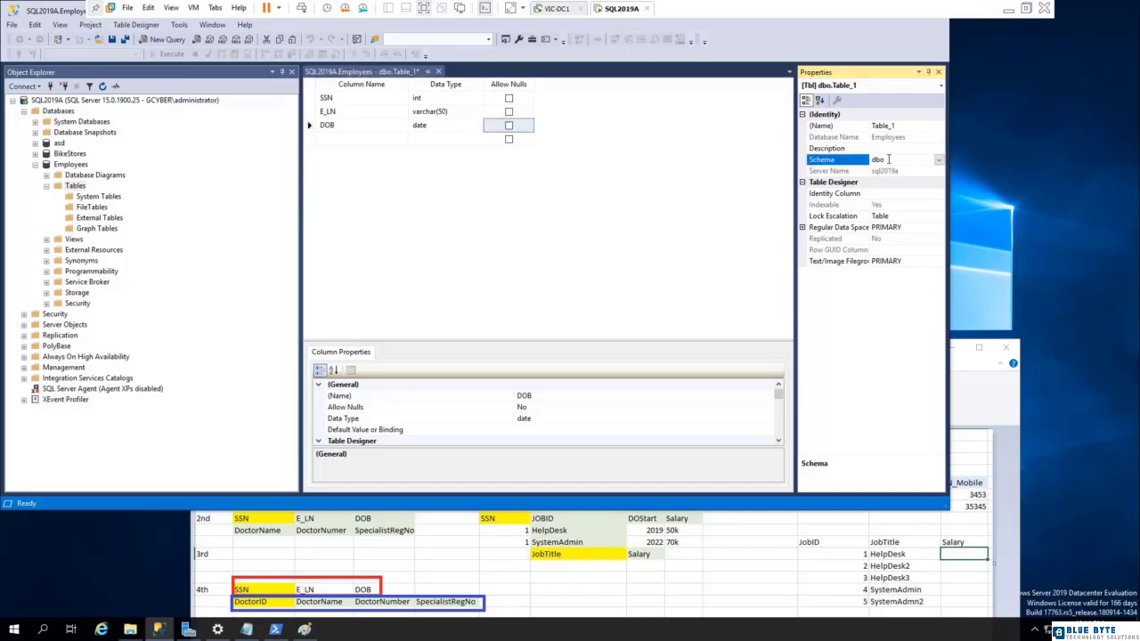
left_click(939, 160)
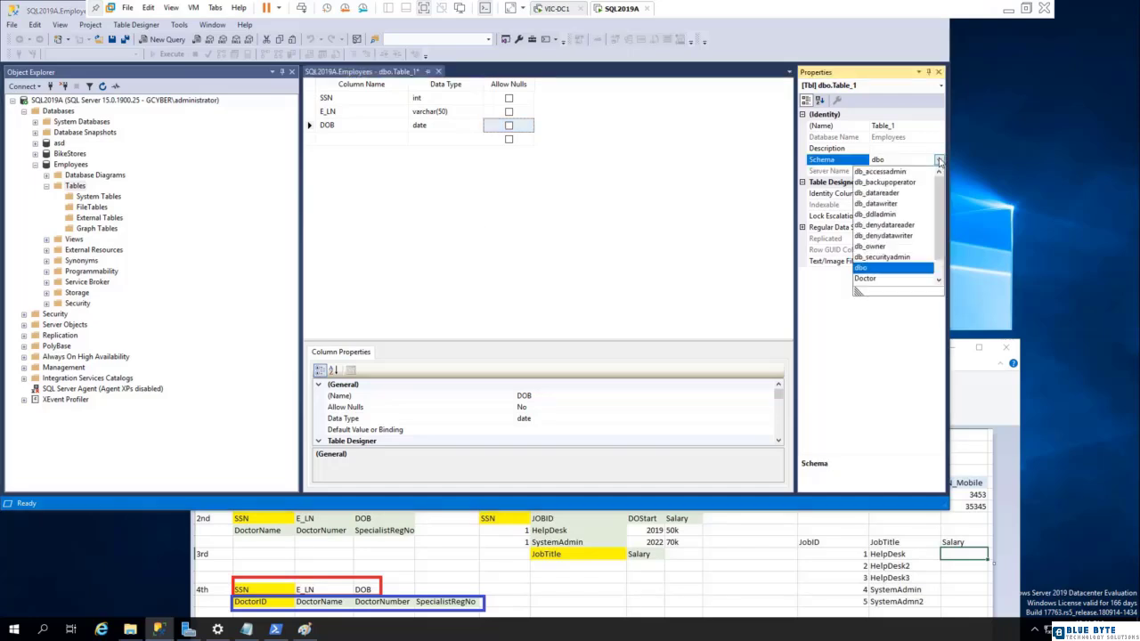
left_click_drag(941, 186, 942, 211)
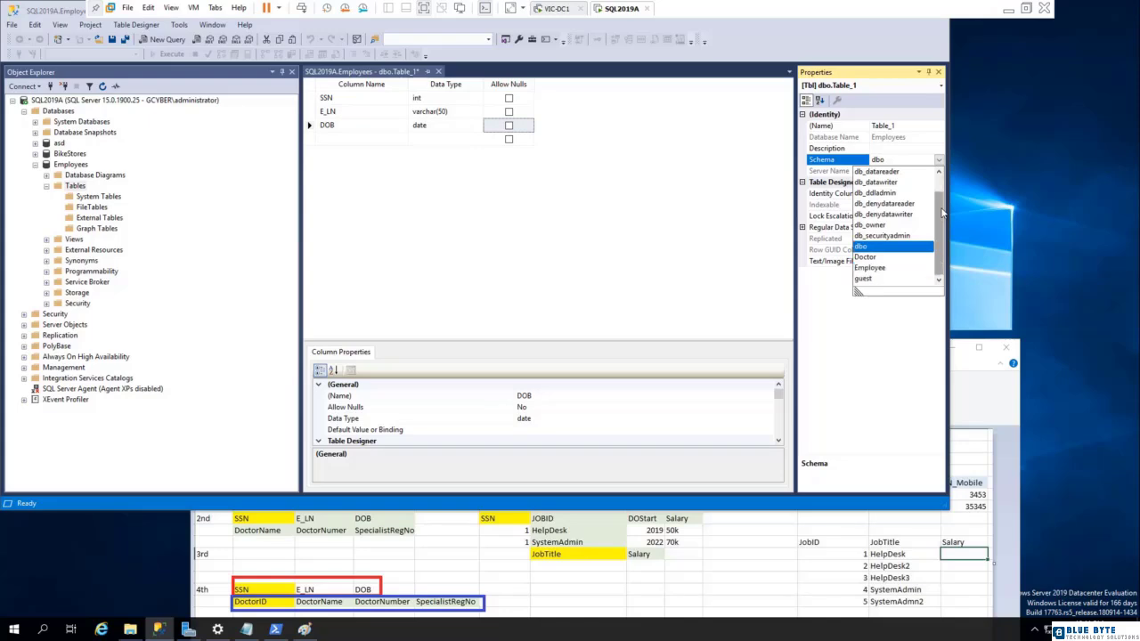
left_click(870, 267)
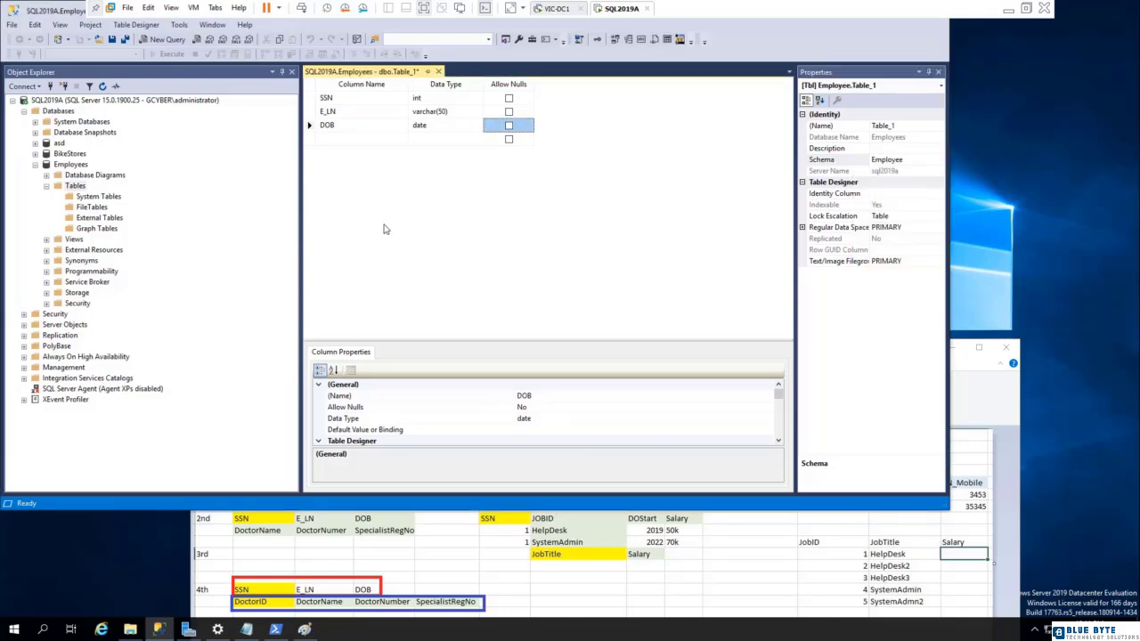
Save the new table under the name Employee.Info and refresh the Tables folder of the Employees database.
left_click(112, 42)
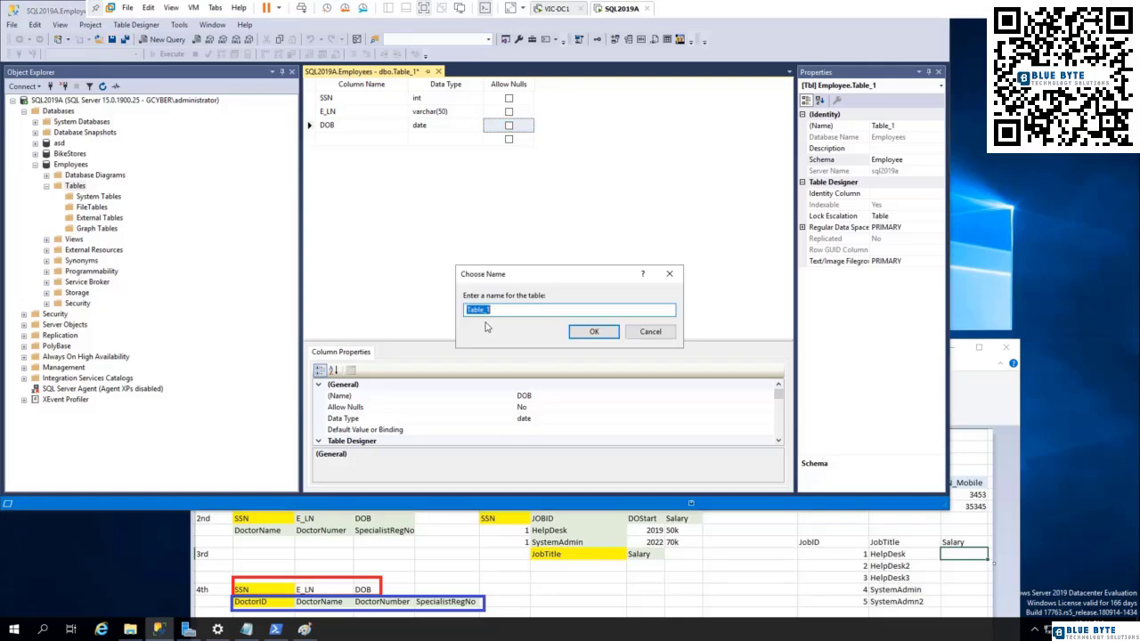
type("Employee.Info")
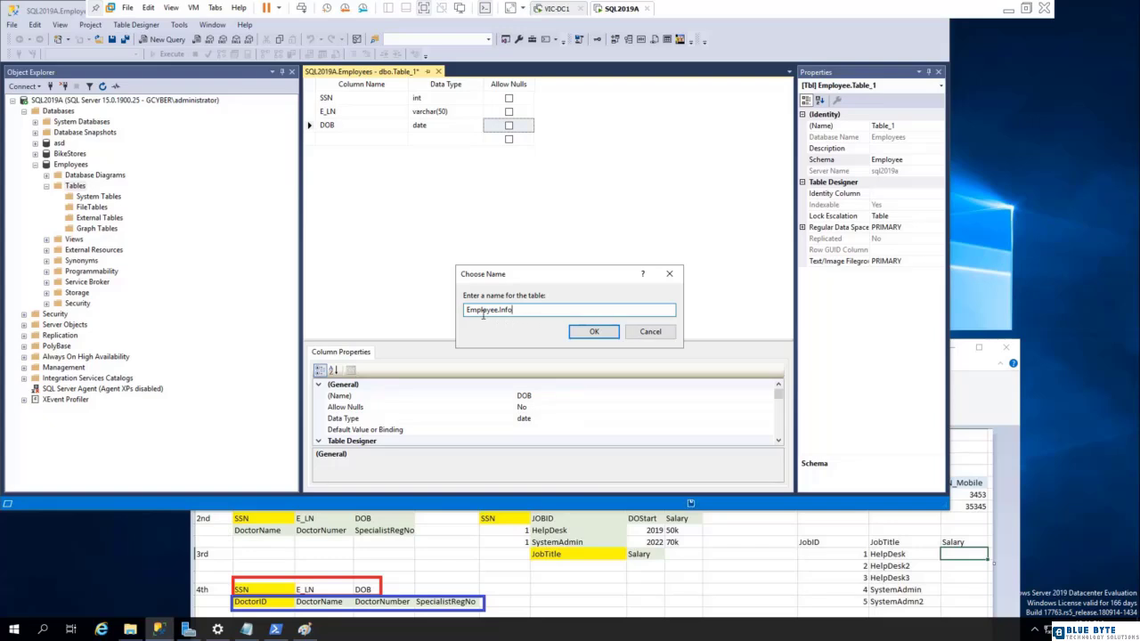
left_click(594, 333)
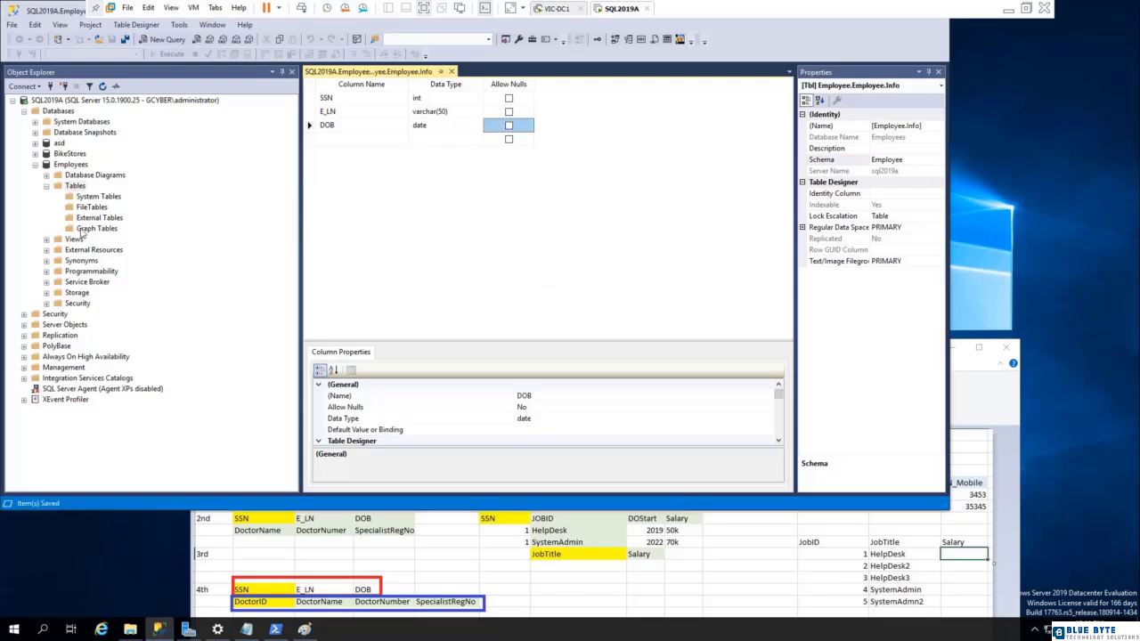
right_click(72, 187)
left_click(94, 257)
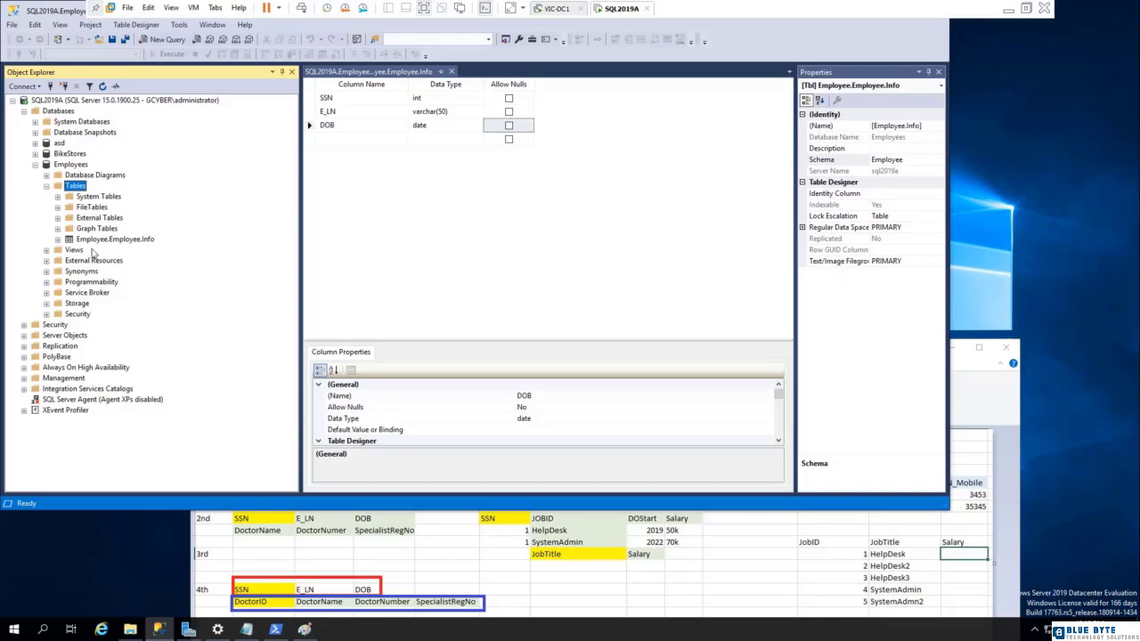
Rename the table to Info in its properties and save the table design.
left_click(922, 125)
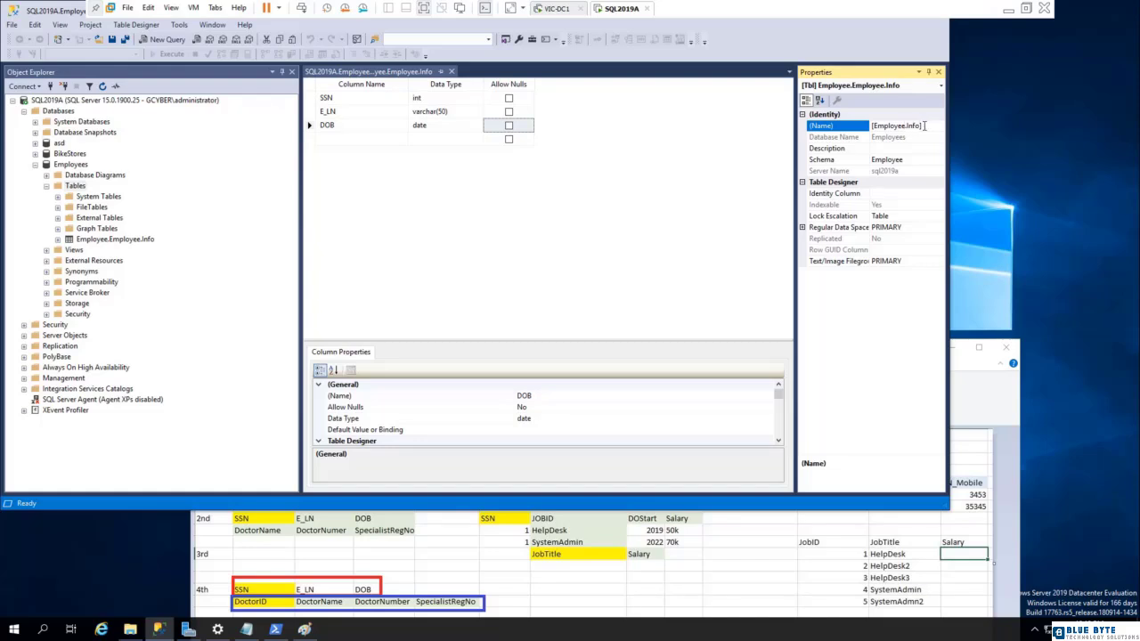
key("BackSpace")
key("BackSpace")
key("BackSpace")
key("BackSpace")
left_click(624, 249)
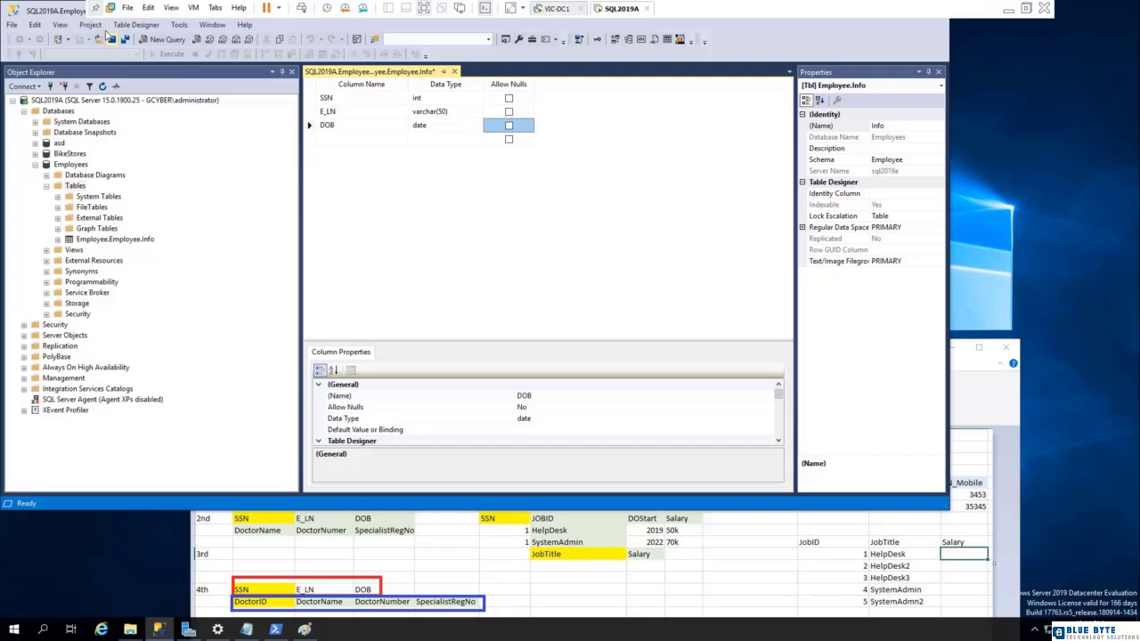
left_click(111, 41)
Refresh the Employees database and check the renamed Employee.Info table under its Tables folder.
right_click(65, 167)
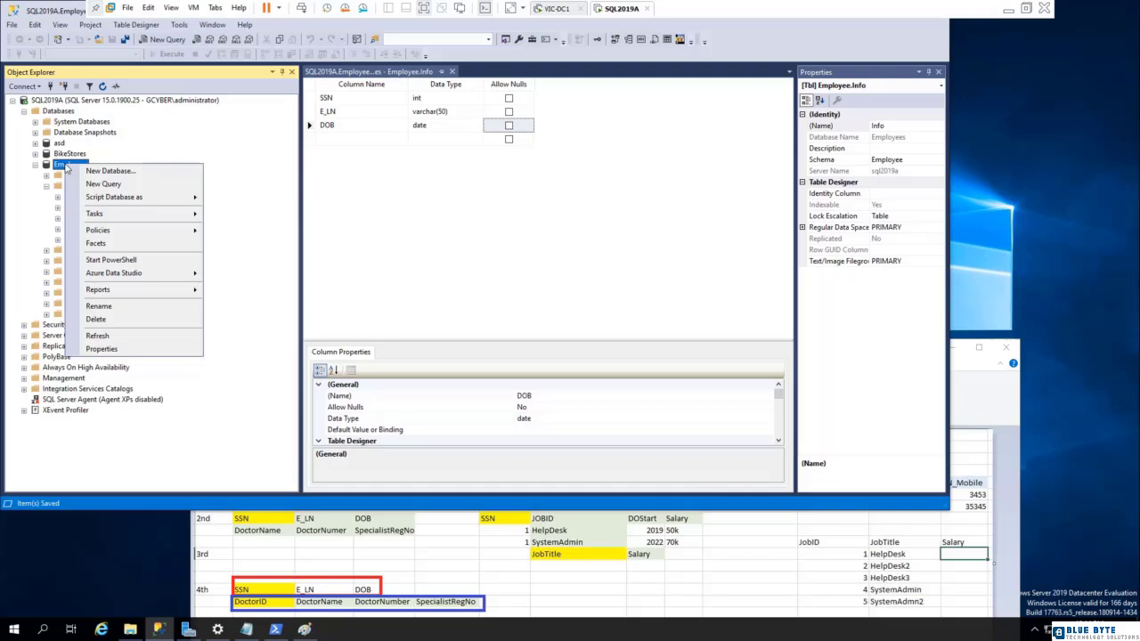
left_click(97, 335)
left_click(46, 185)
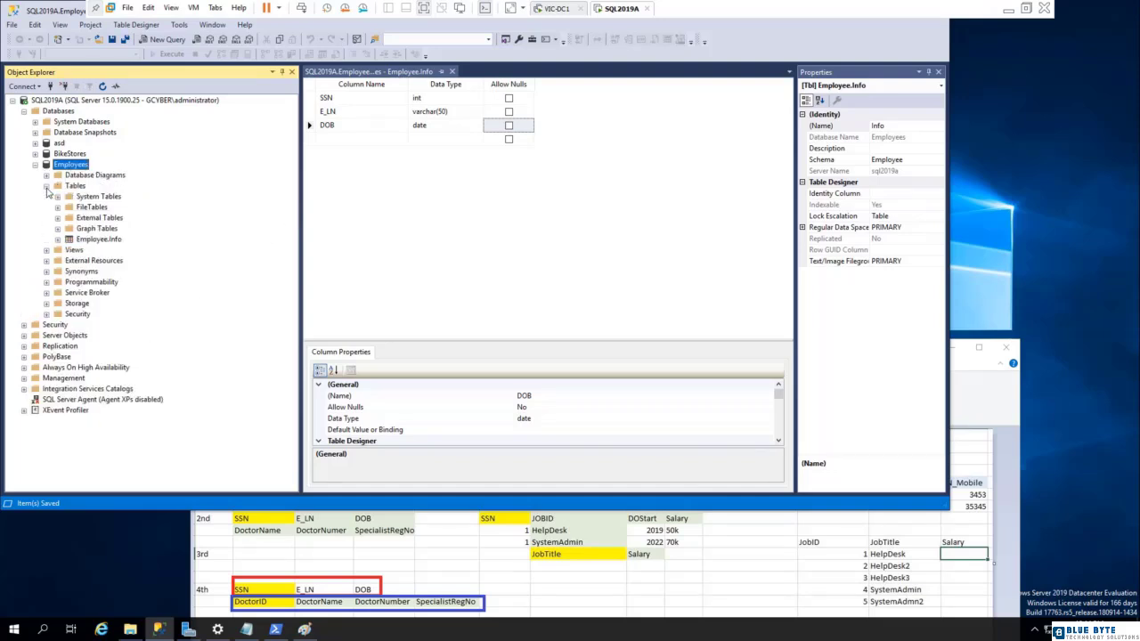
left_click(110, 240)
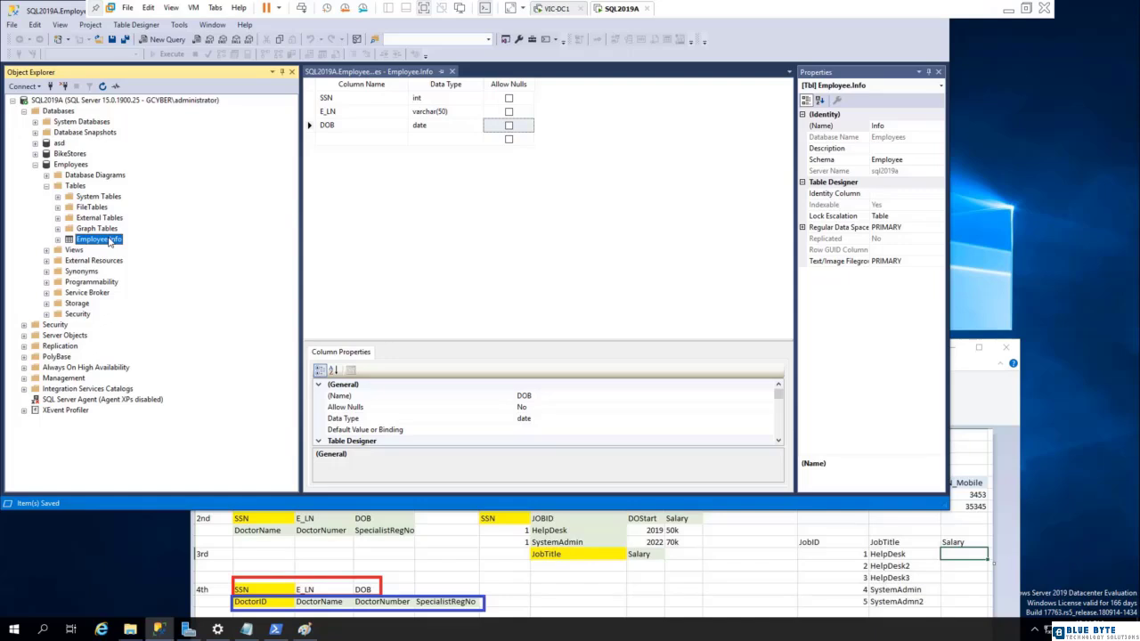